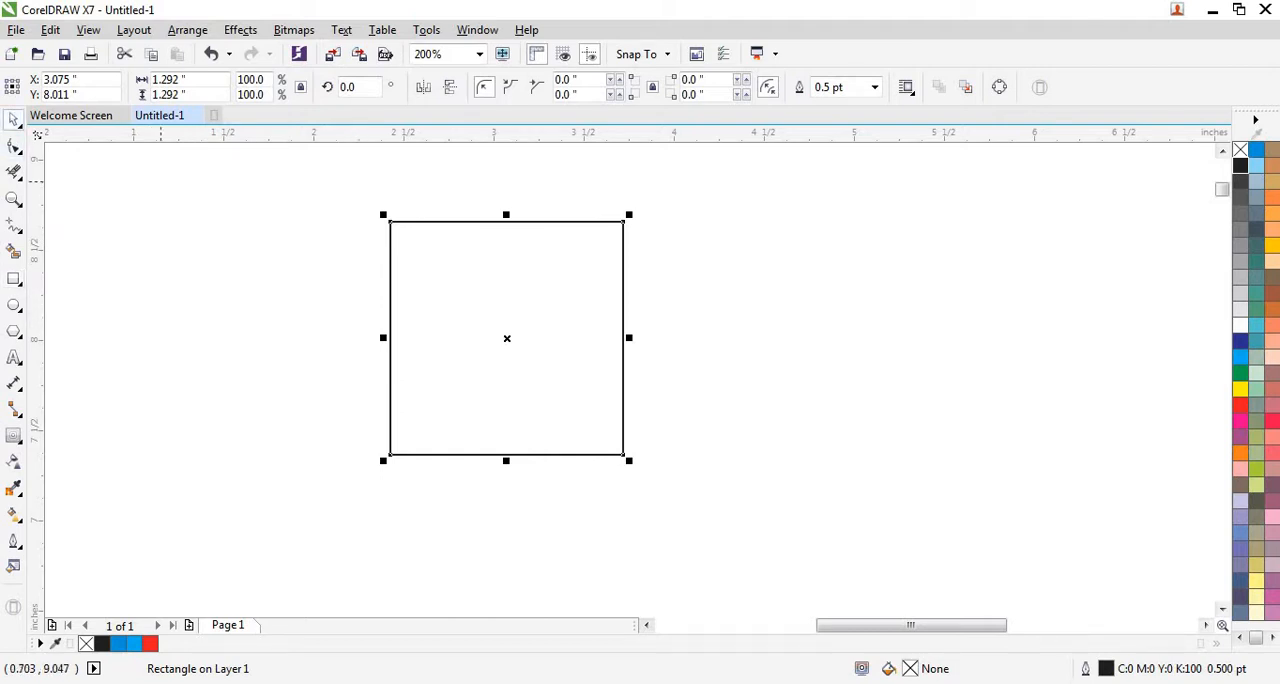
Step: Narrow the square from its right edge to half its width, about 0.646 inches, keeping the left edge in place
left_click_drag(623, 339, 507, 338)
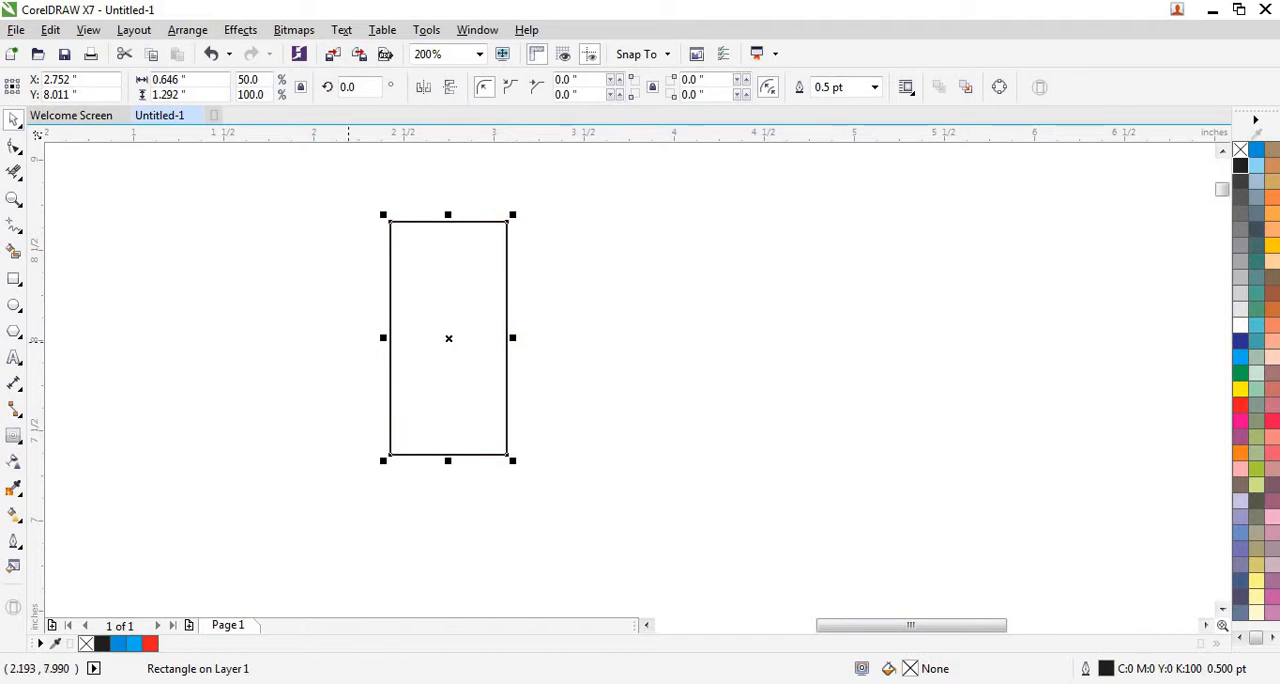
scroll(348, 340, "down", 1)
scroll(420, 357, "up", 1)
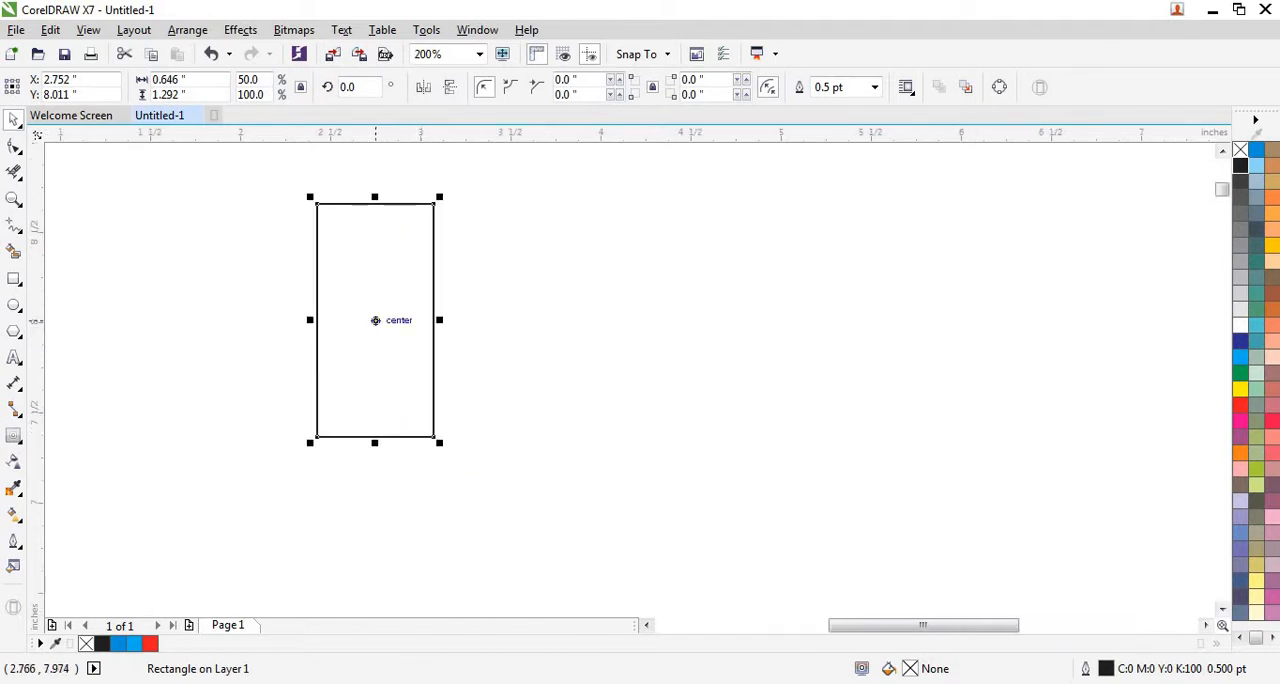
Step: Add a one-step inward contour with an offset of about 0.095 inches to the rectangle and break the contour group apart
left_click(17, 445)
left_click(121, 455)
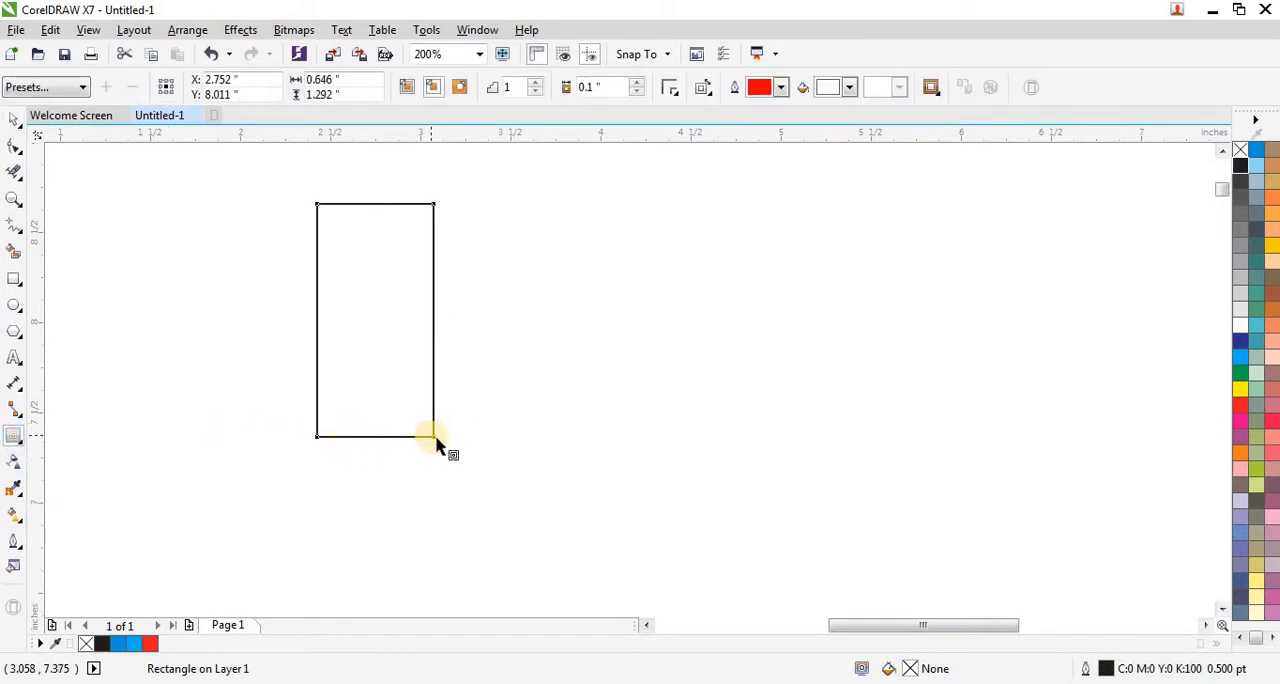
left_click_drag(436, 446, 420, 426)
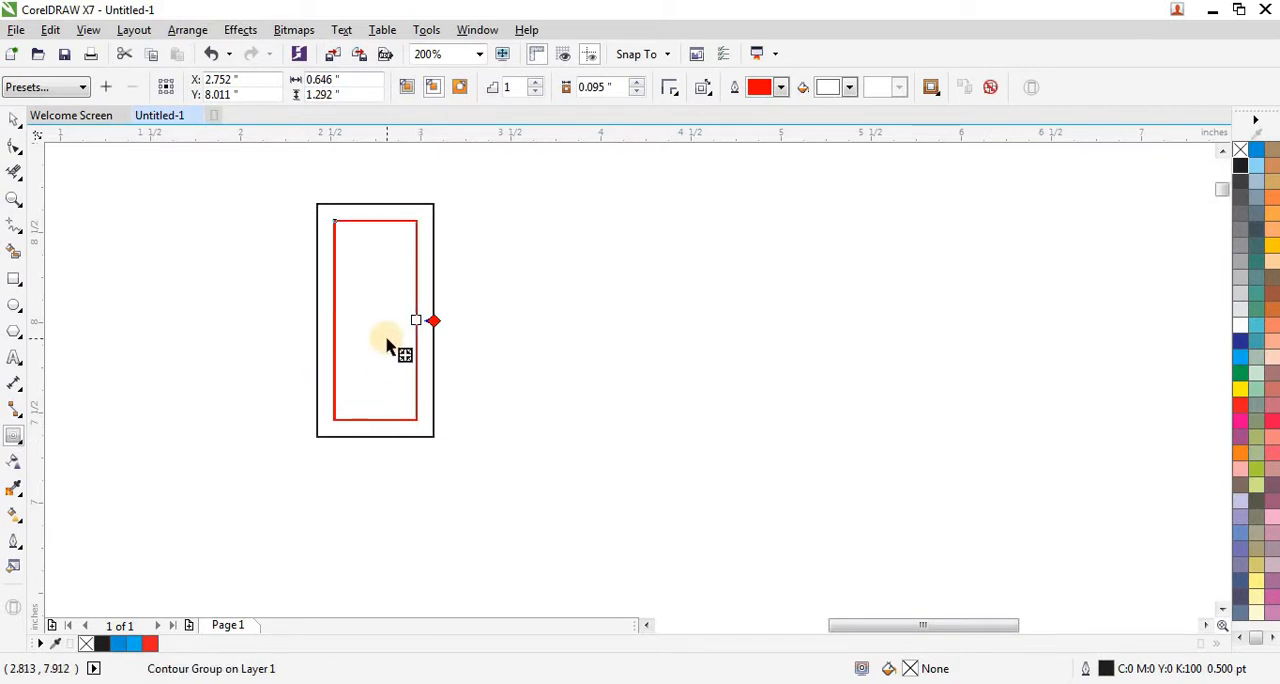
scroll(389, 343, "up", 1)
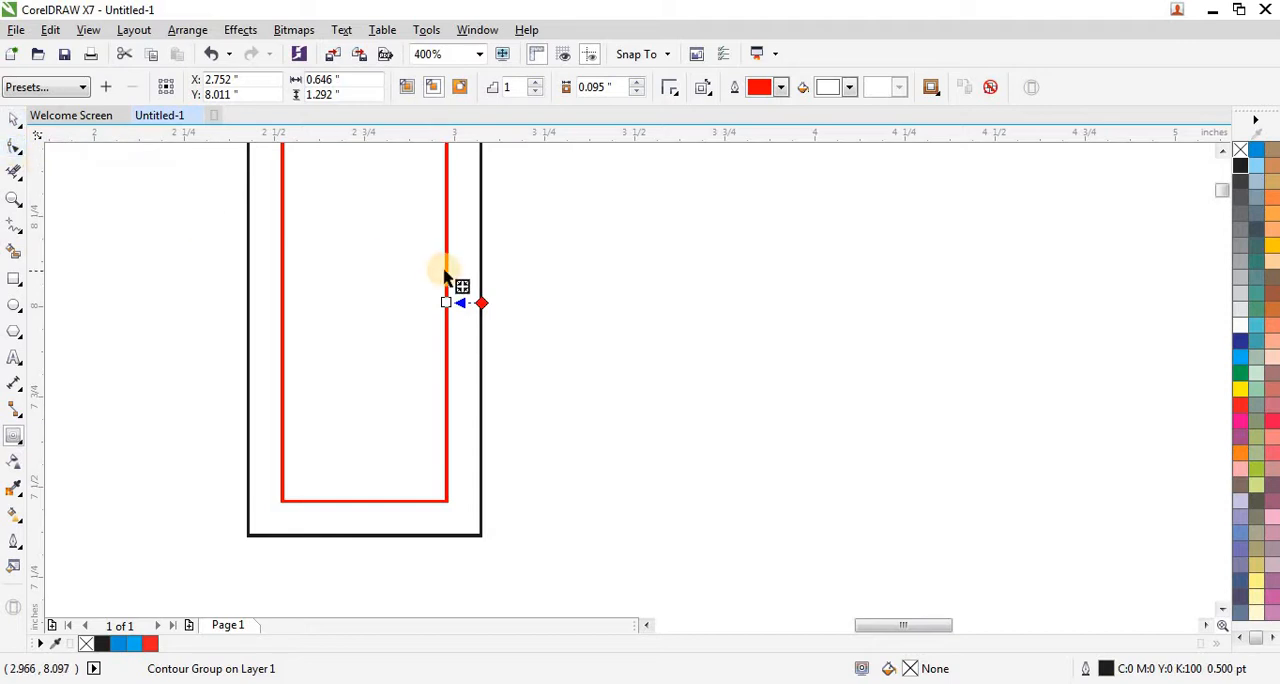
left_click(17, 123)
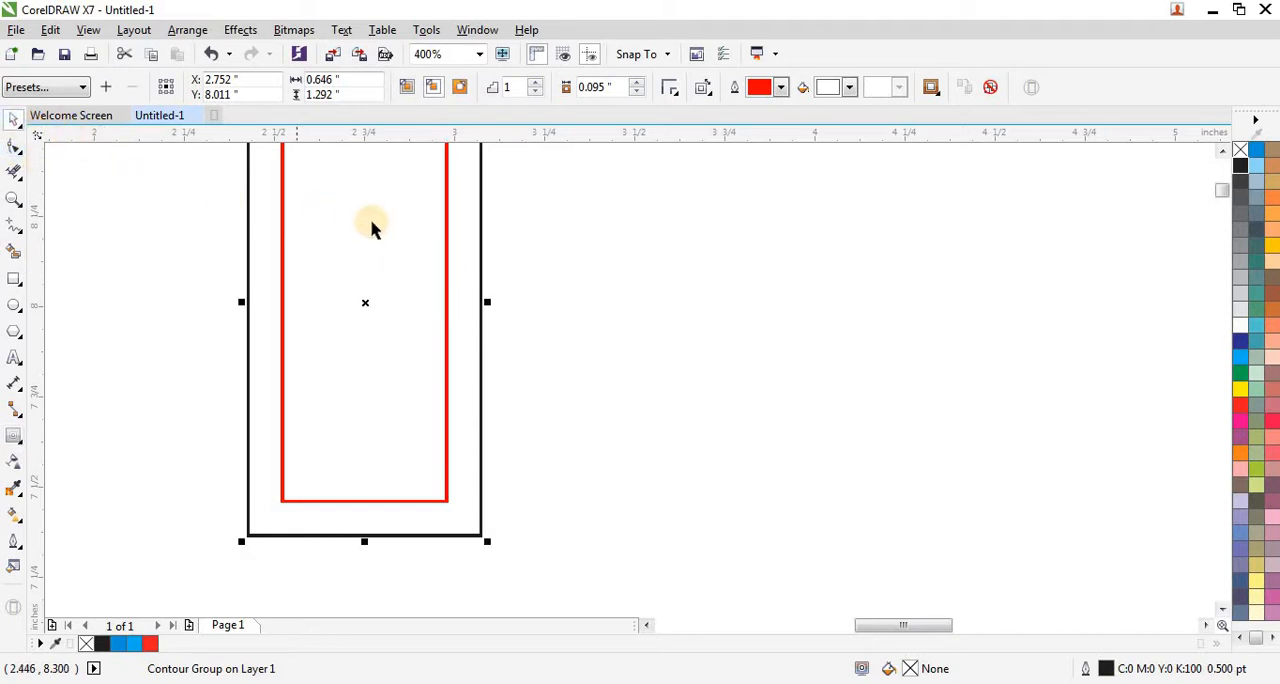
right_click(447, 230)
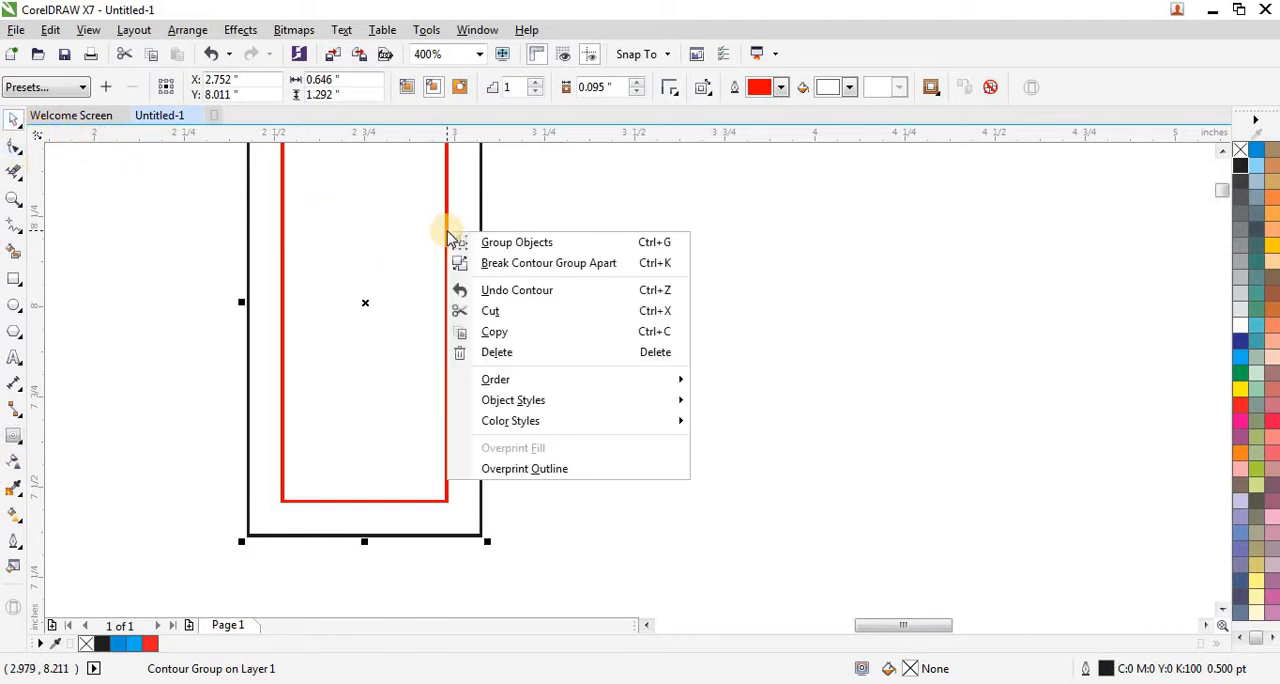
left_click(449, 262)
scroll(336, 332, "down", 2)
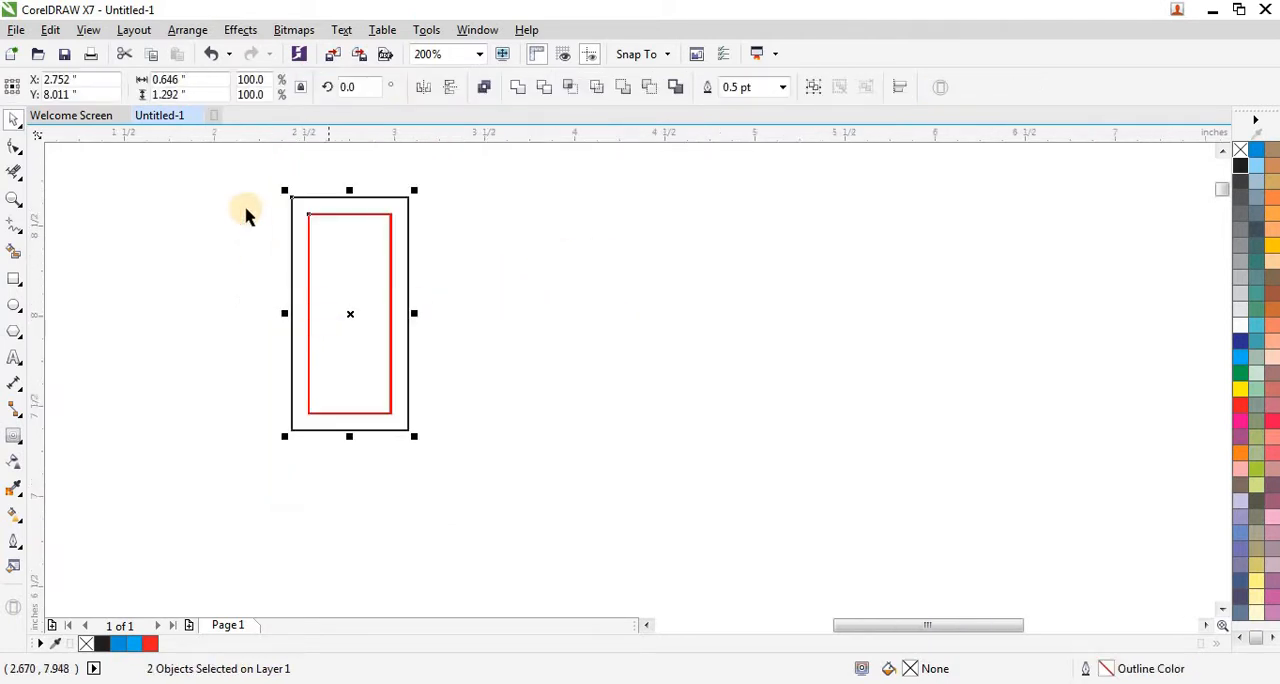
Step: Make a copy of both nested rectangles rotated to 270 degrees around the outer rectangle's lower-left corner
left_click_drag(254, 183, 453, 440)
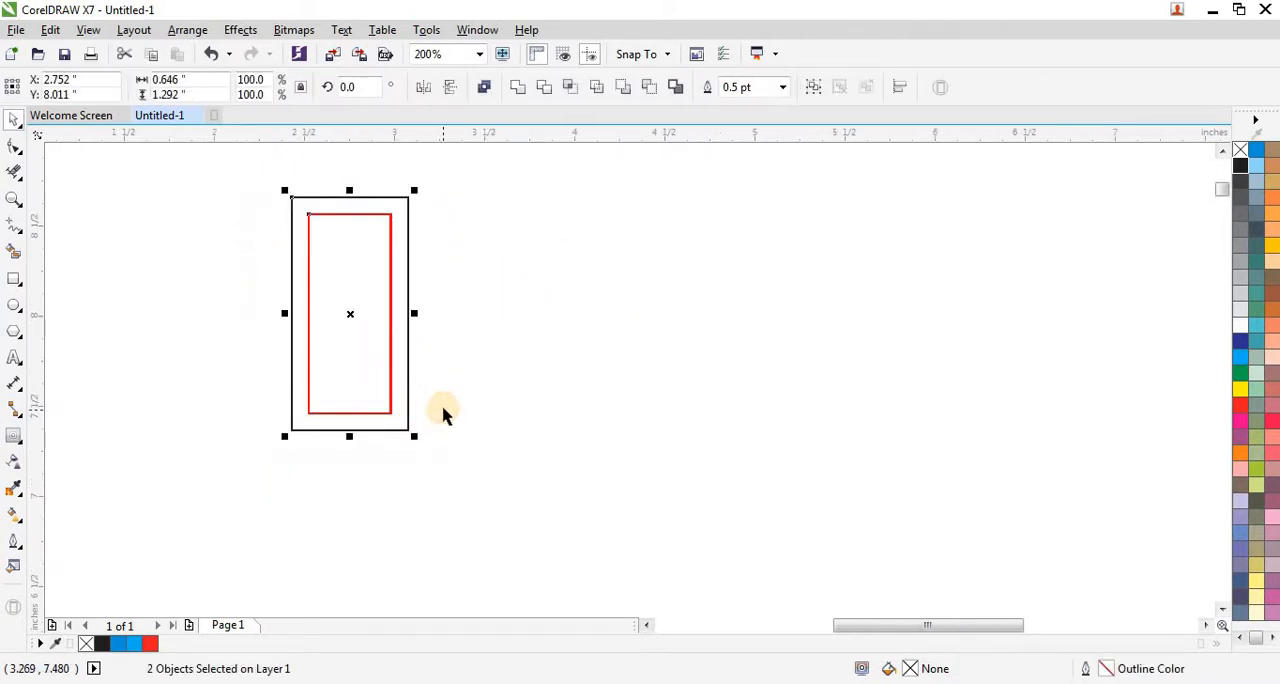
left_click(348, 316)
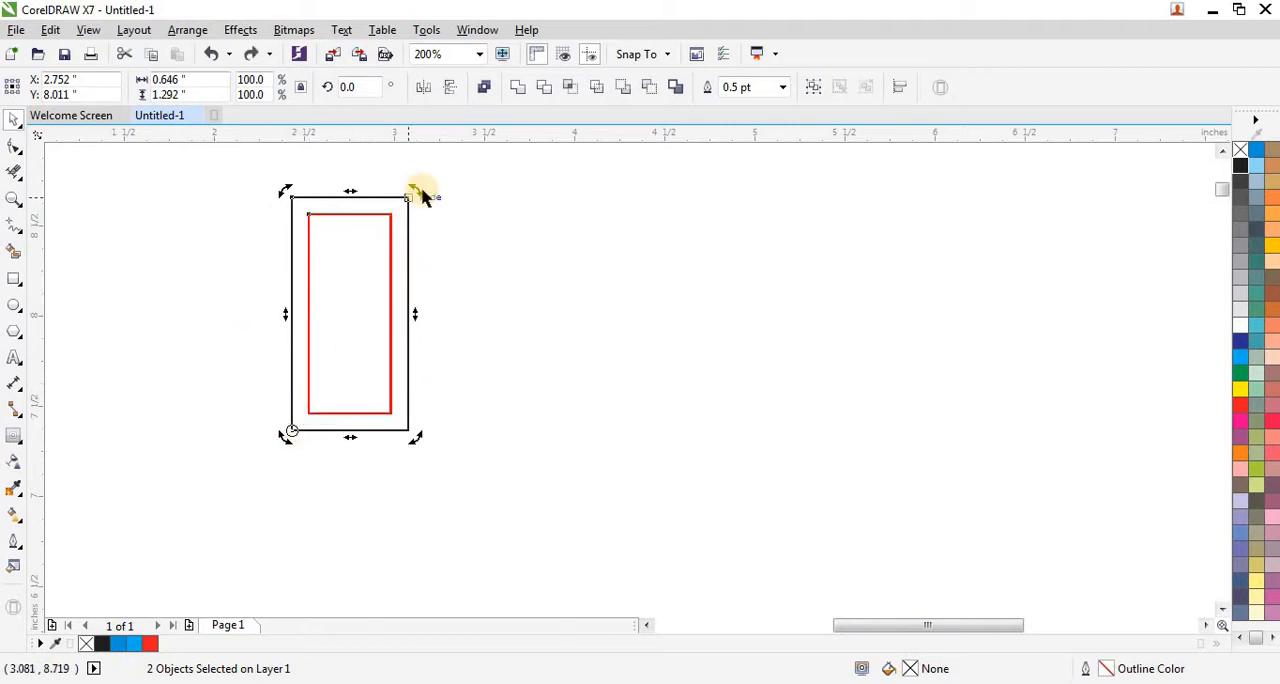
left_click_drag(415, 190, 449, 514)
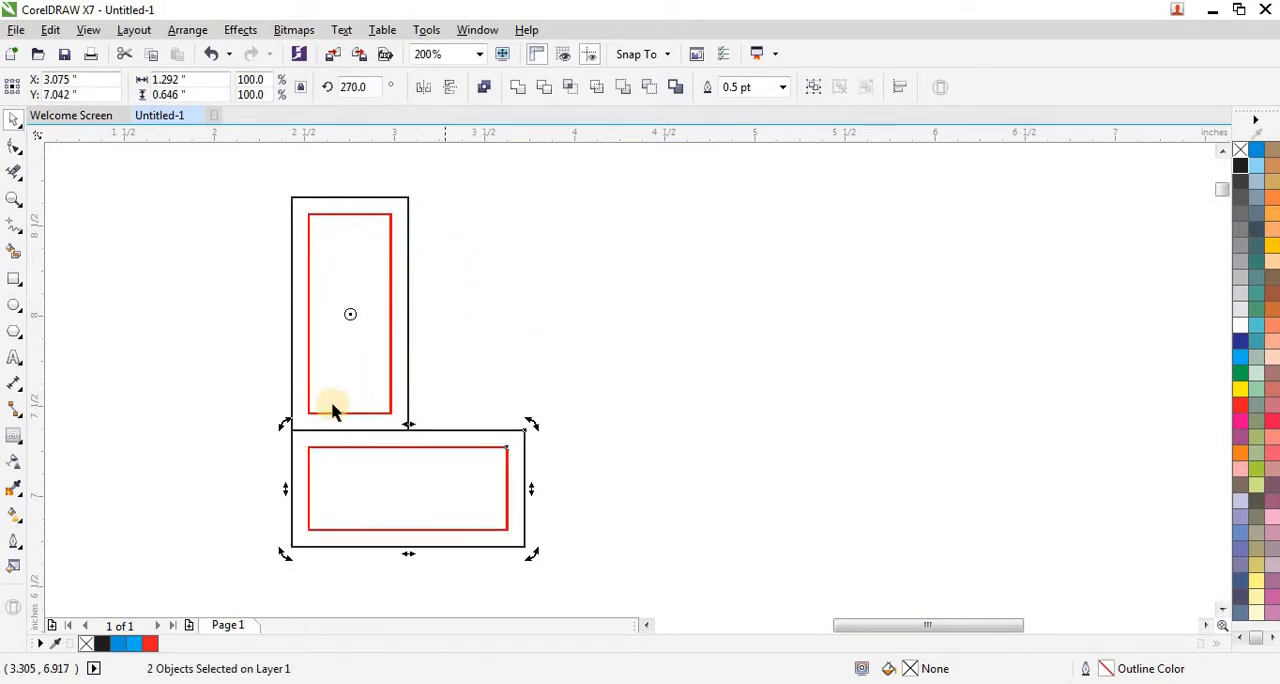
left_click(520, 332)
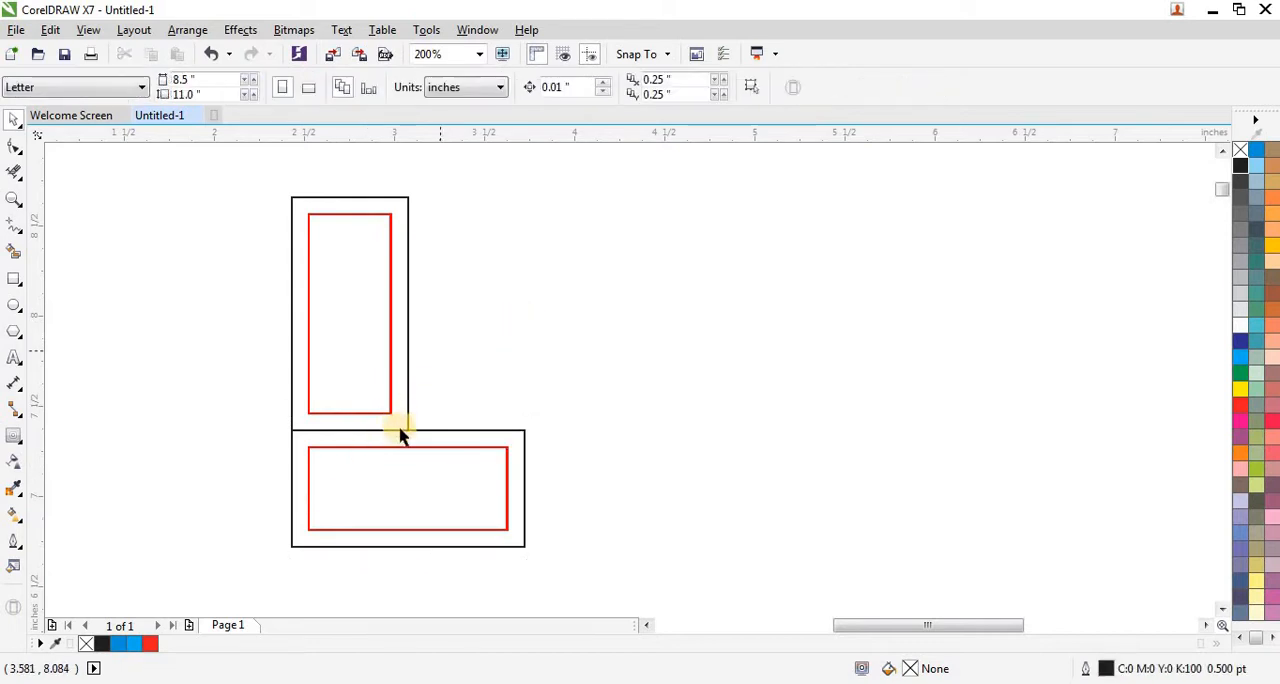
Step: Copy the horizontal red rectangle up to the vertical one's top, and the vertical red rectangle down over the lower black box
left_click(413, 447)
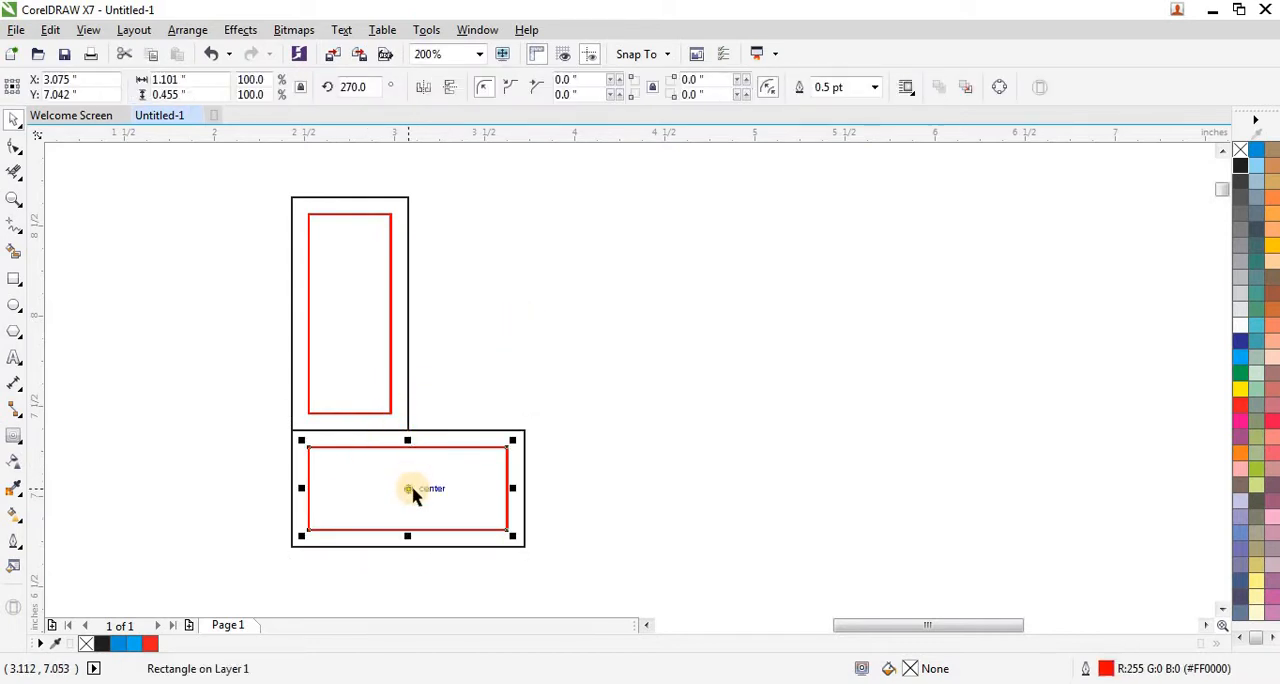
left_click_drag(409, 491, 412, 257)
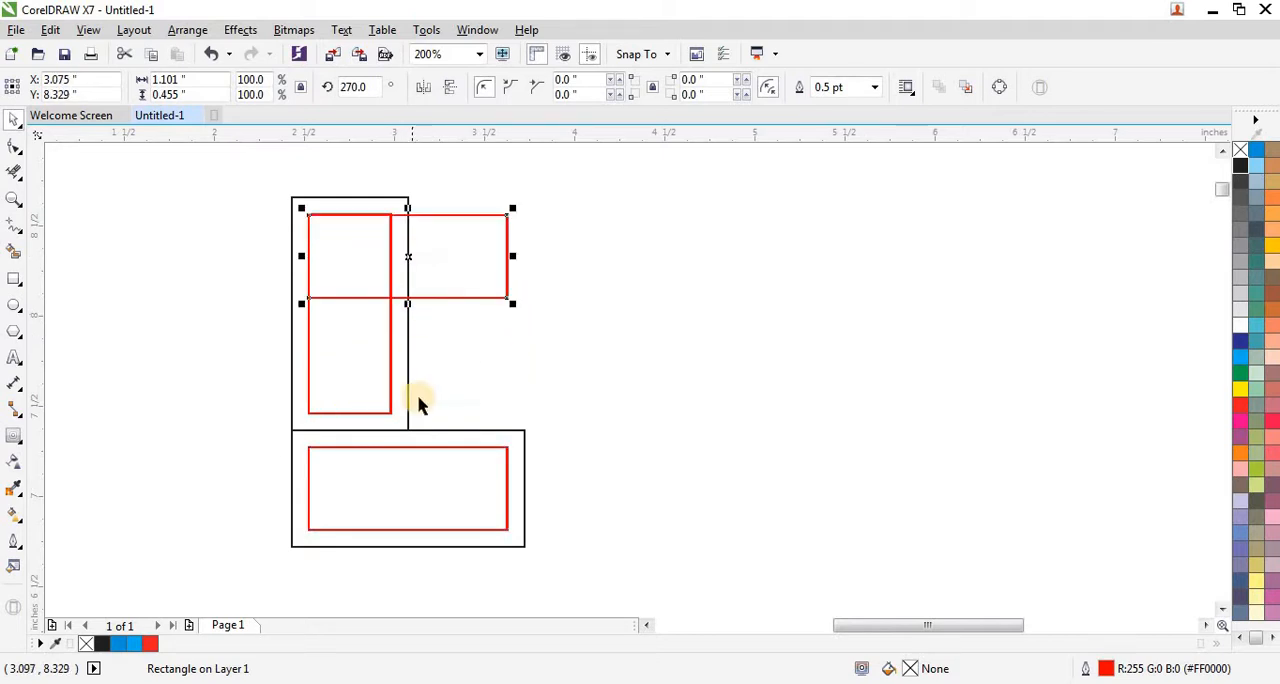
left_click(390, 343)
left_click_drag(349, 314, 351, 428)
Step: Align the tops of the upper horizontal copy and the original vertical red rectangle, and convert both to curves
scroll(391, 288, "up", 1)
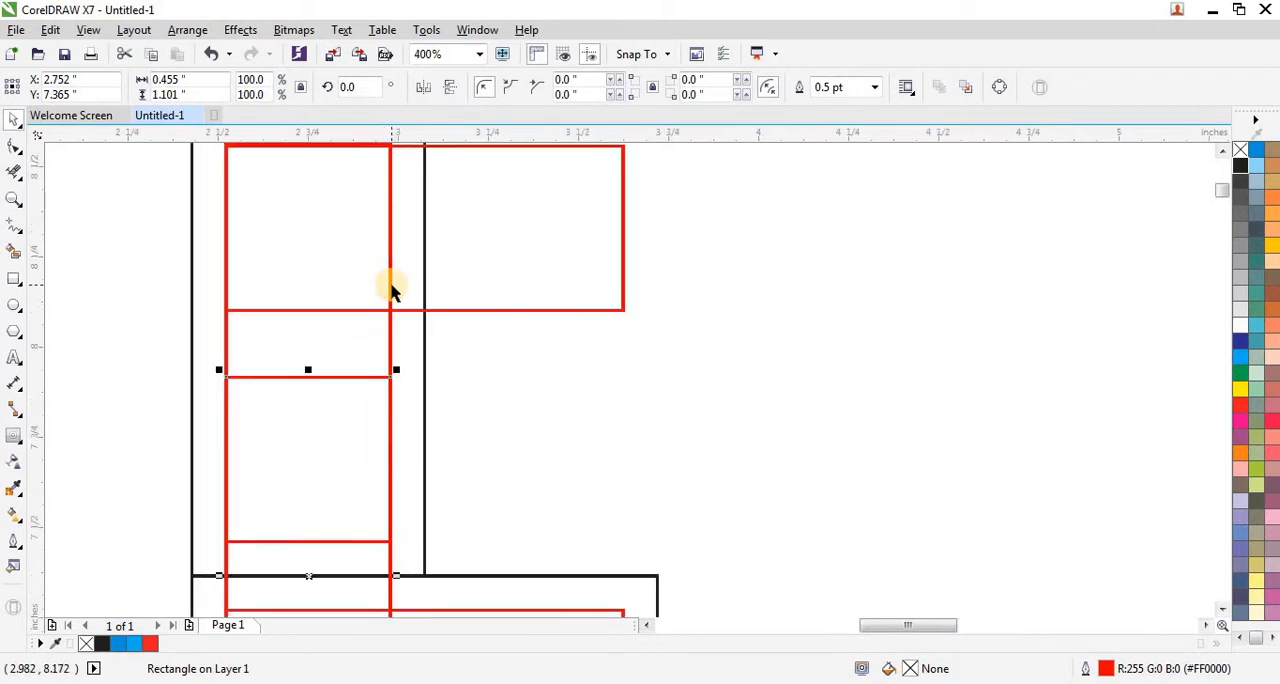
scroll(391, 288, "up", 1)
left_click(500, 337)
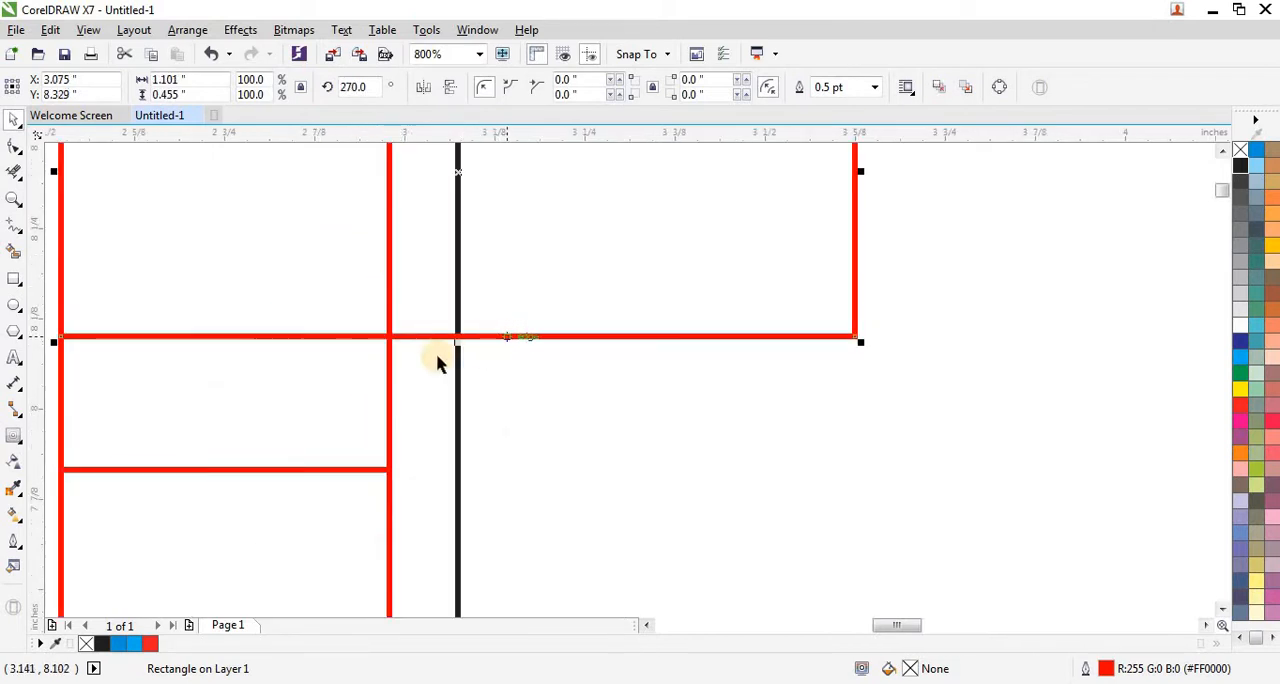
left_click(390, 383, "shift")
scroll(295, 455, "down", 1)
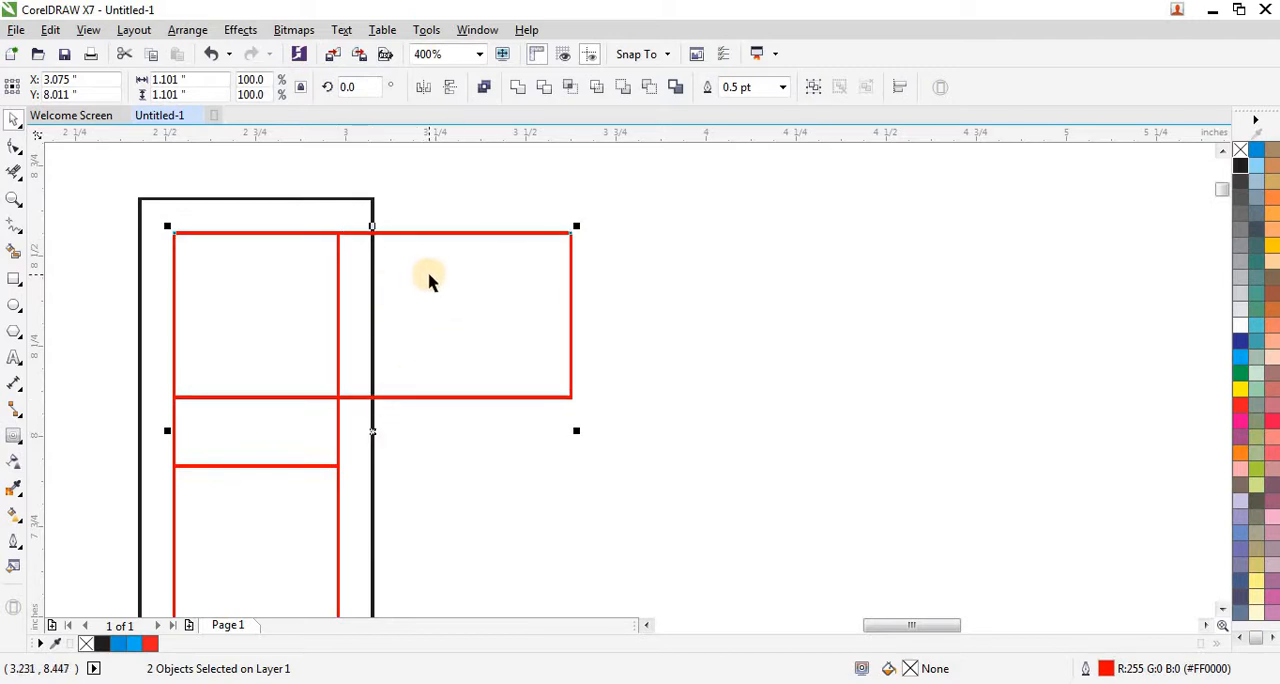
scroll(428, 280, "down", 1)
scroll(417, 272, "up", 1)
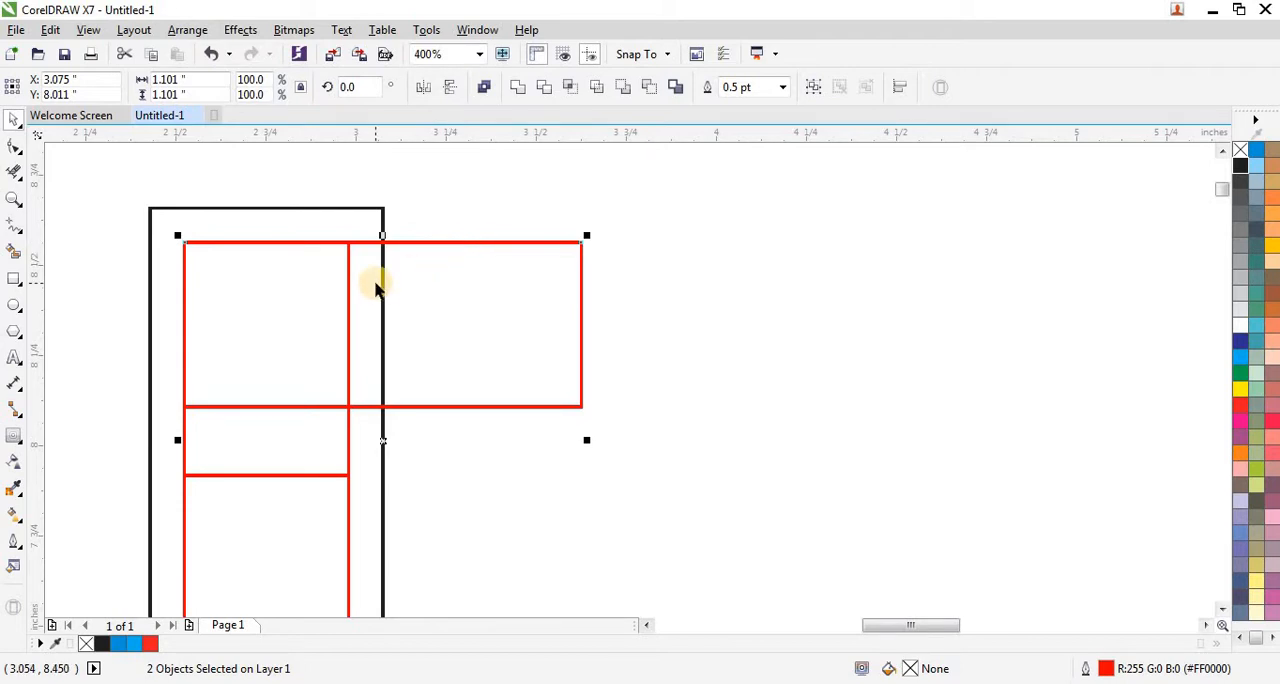
Step: Move the right-end nodes of the upper horizontal red shape back to the vertical black rectangle's right edge
left_click(15, 147)
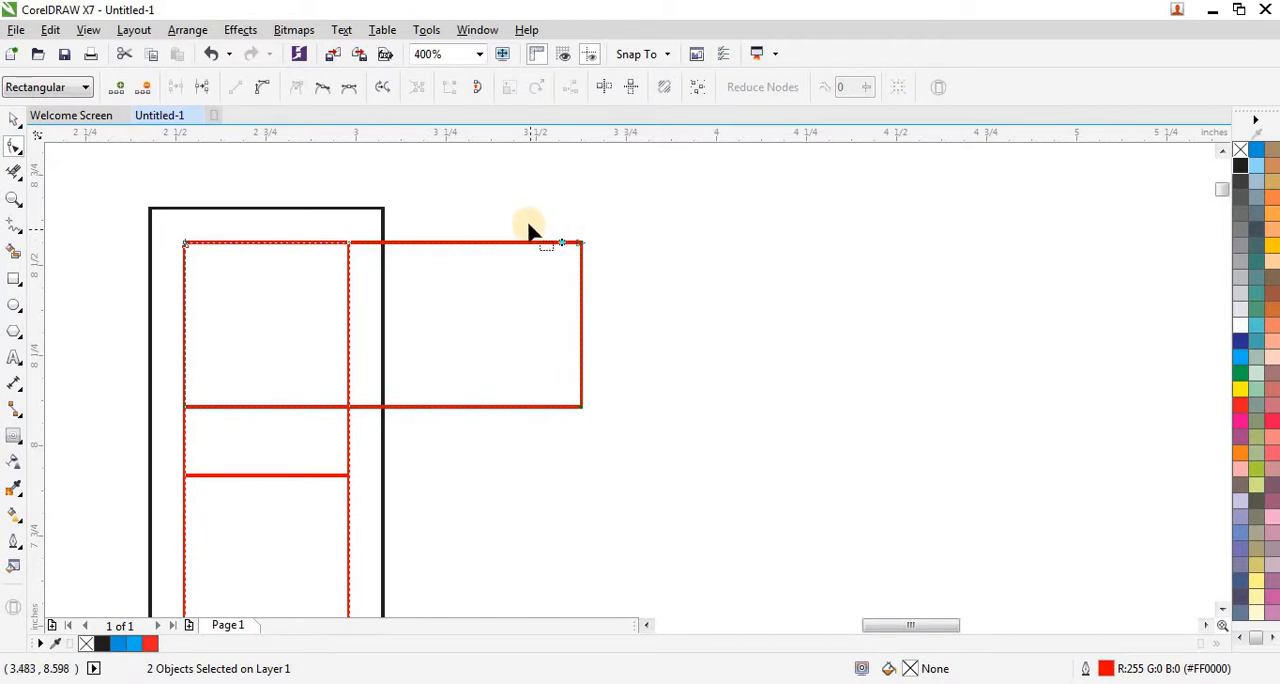
left_click_drag(528, 224, 651, 463)
left_click_drag(581, 408, 383, 412)
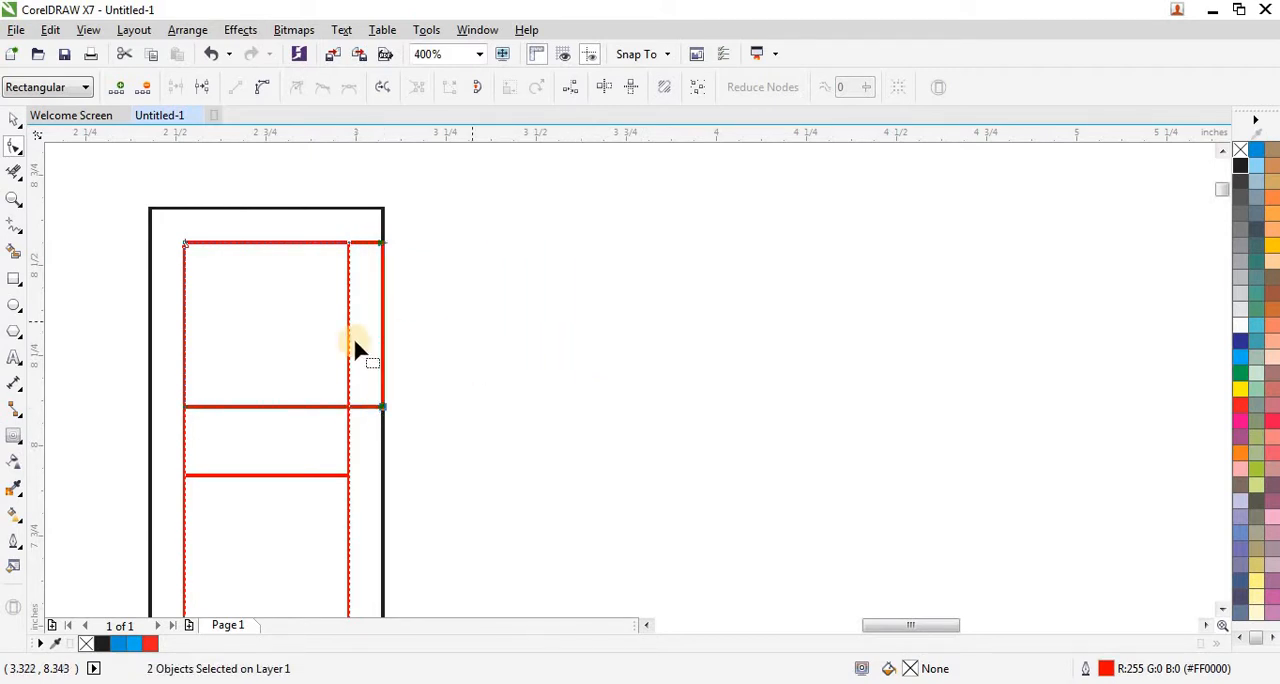
left_click(14, 120)
left_click(415, 208)
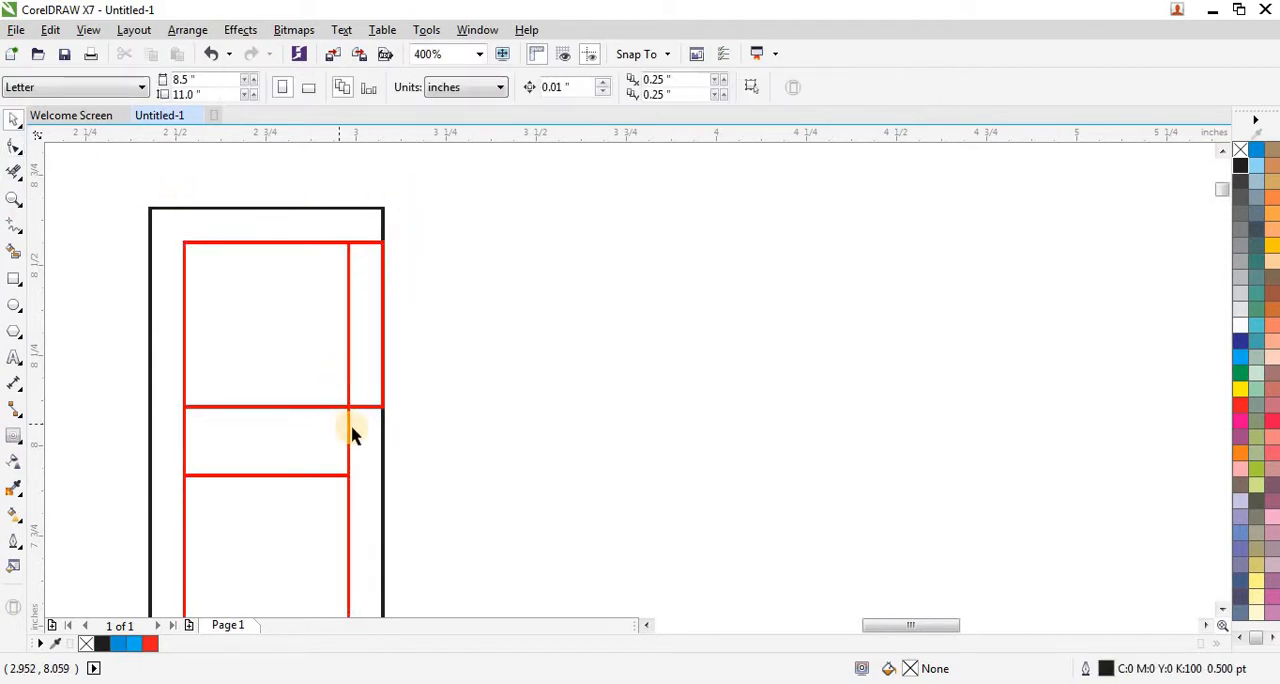
Step: Weld the upper vertical red shape and the shortened horizontal red shape into one outline
left_click(349, 430)
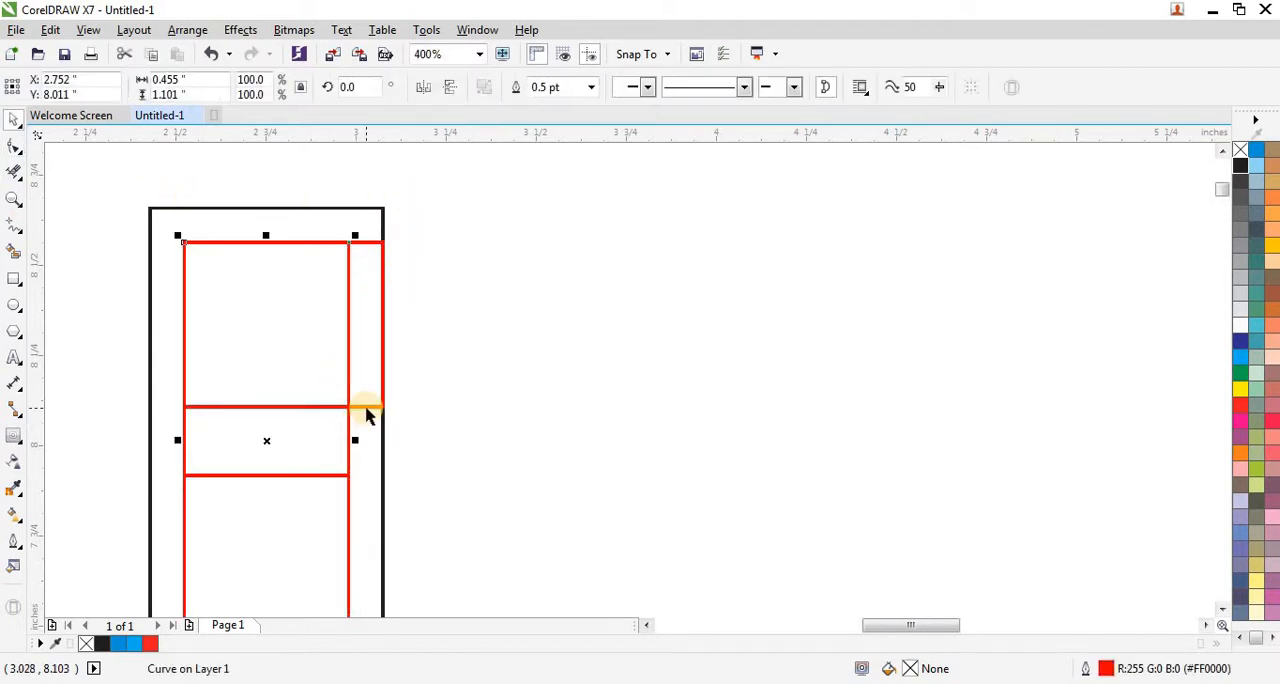
left_click(366, 408, "shift")
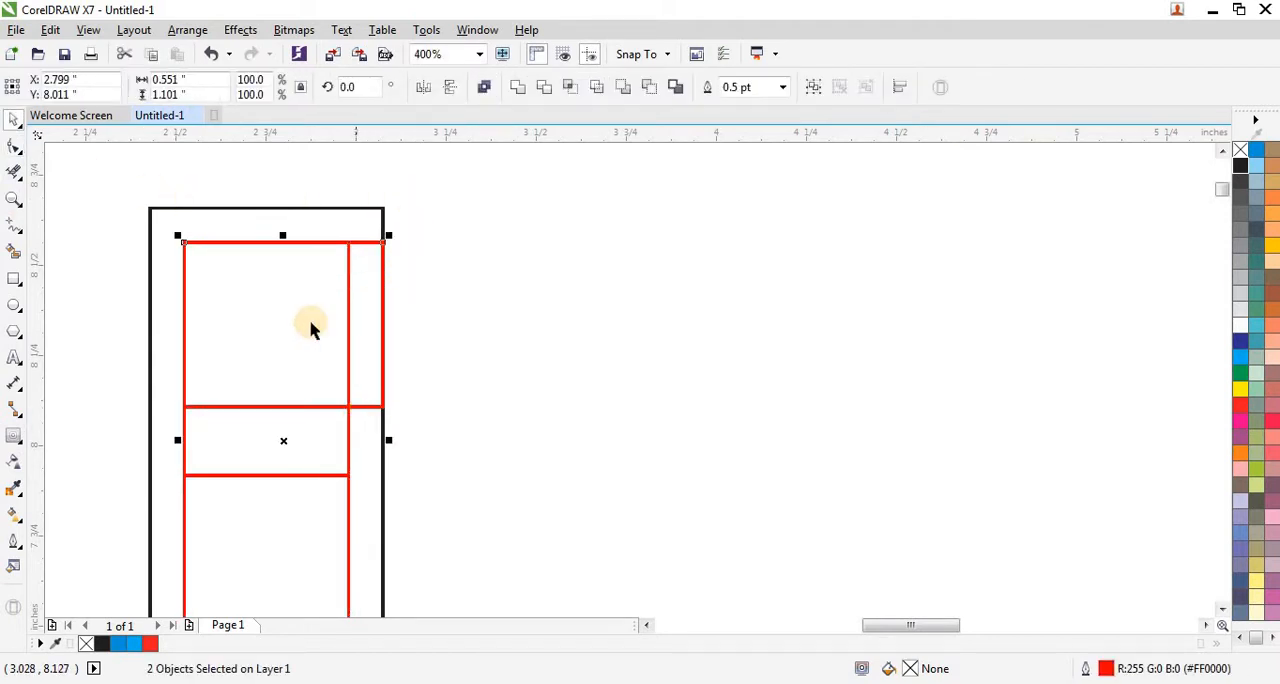
left_click(519, 91)
left_click(374, 283)
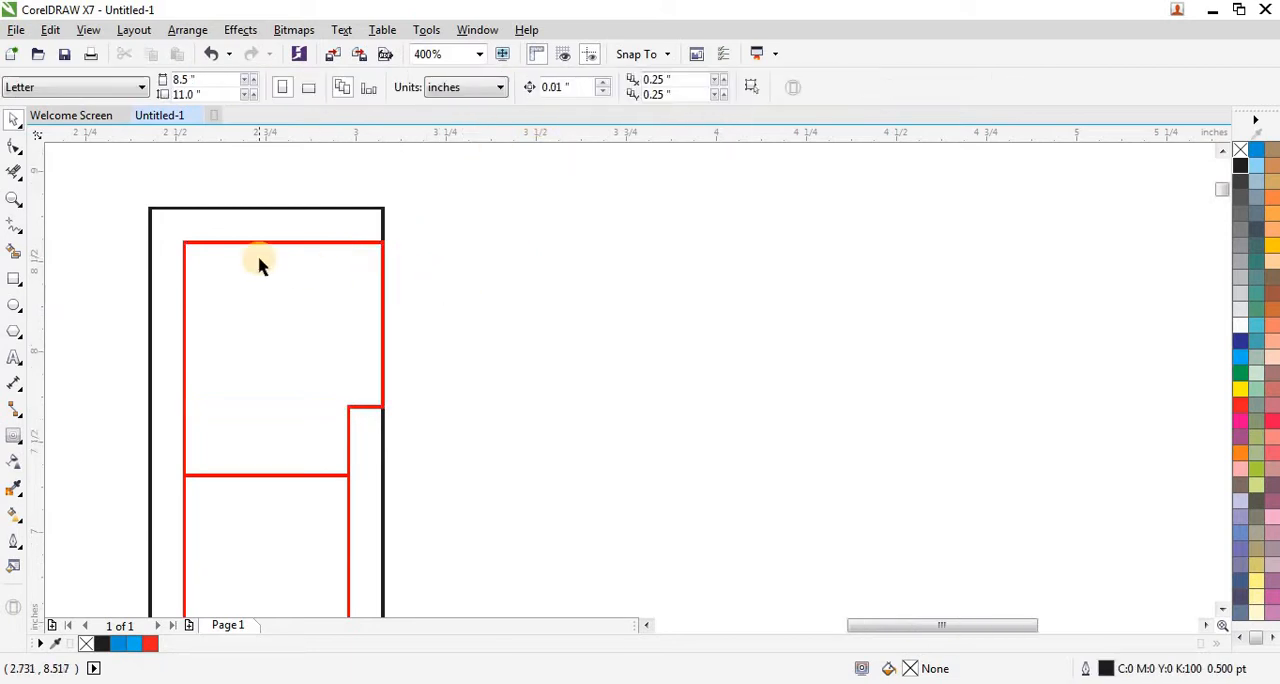
Step: Align the lower vertical red copy to the right edge of the horizontal red rectangle and convert the copy to curves
scroll(260, 263, "down", 1)
scroll(303, 489, "up", 2)
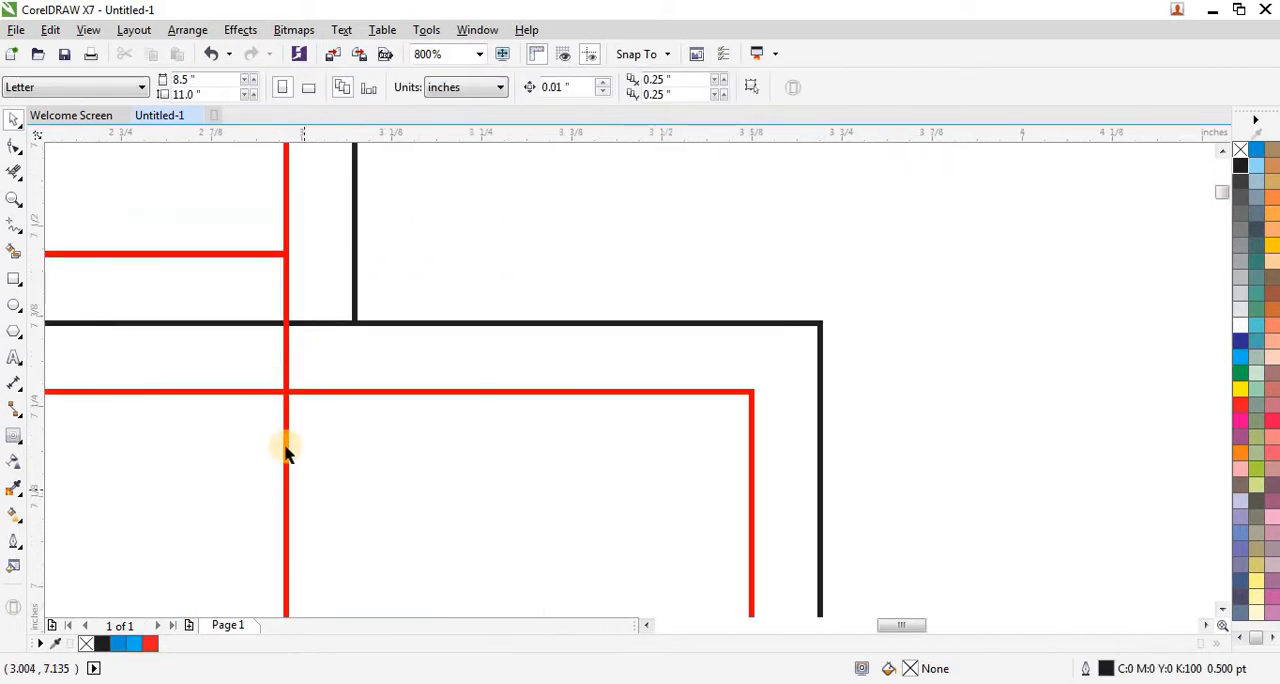
scroll(305, 407, "down", 1)
left_click(301, 414)
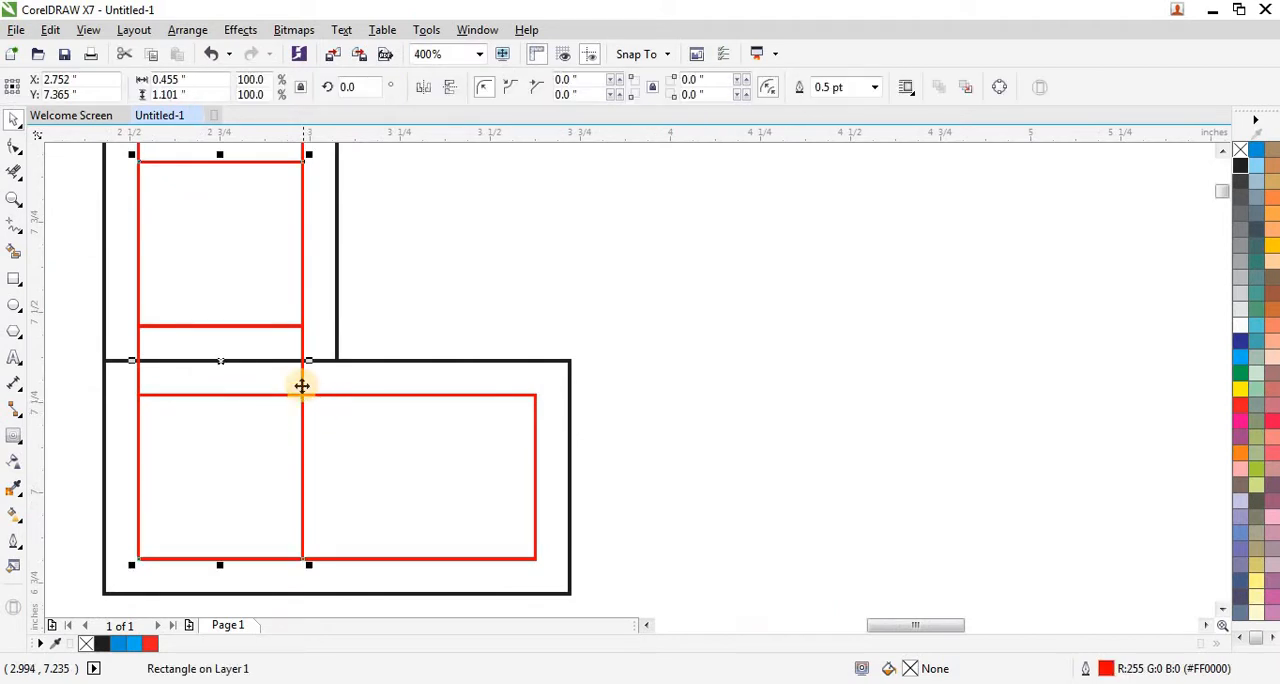
left_click(331, 394, "shift")
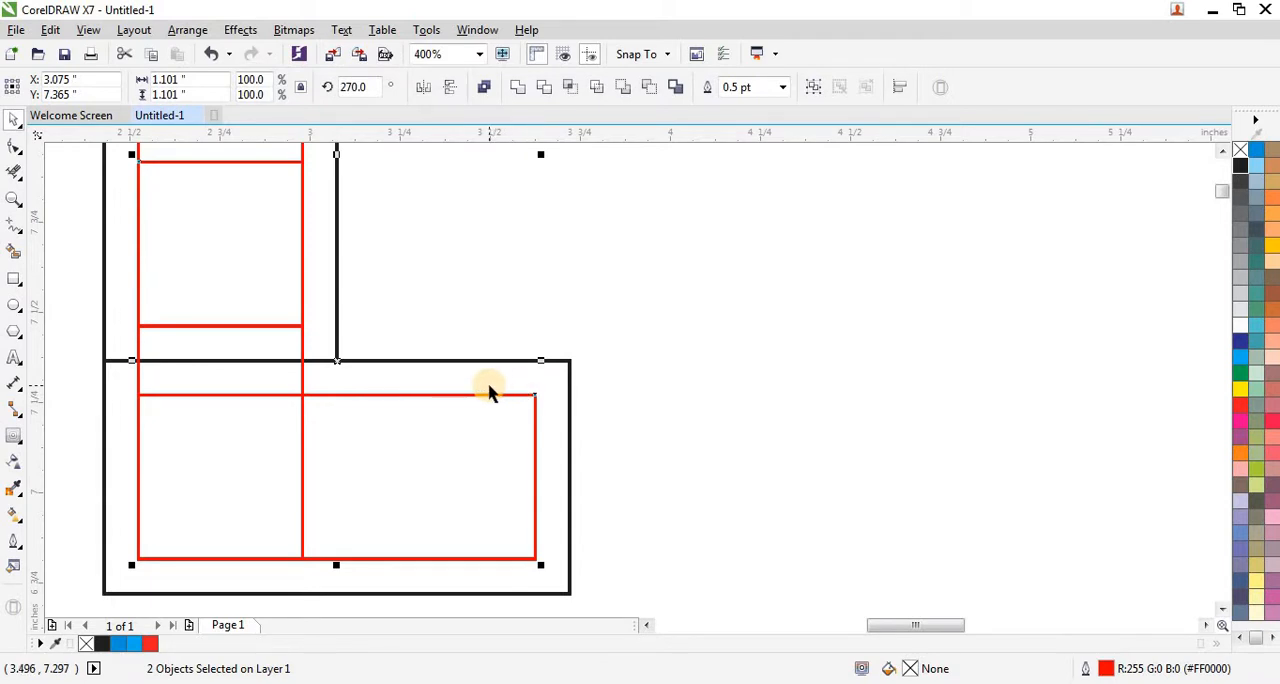
key("r")
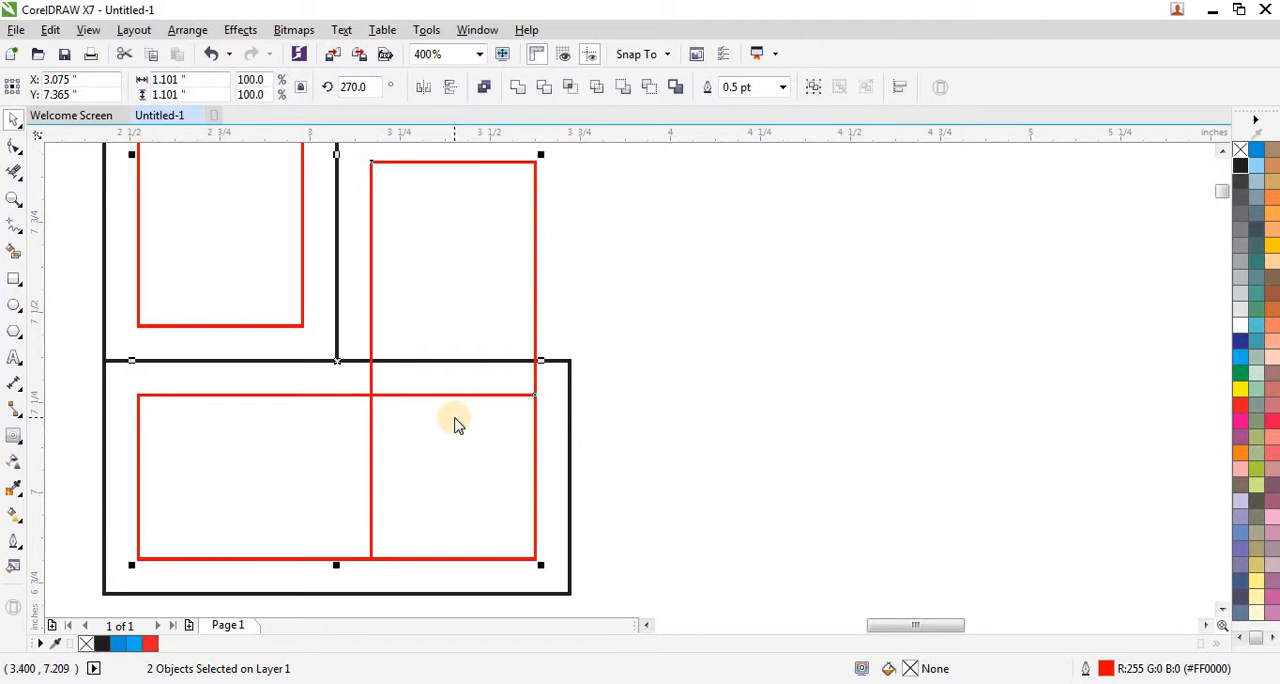
left_click(588, 256)
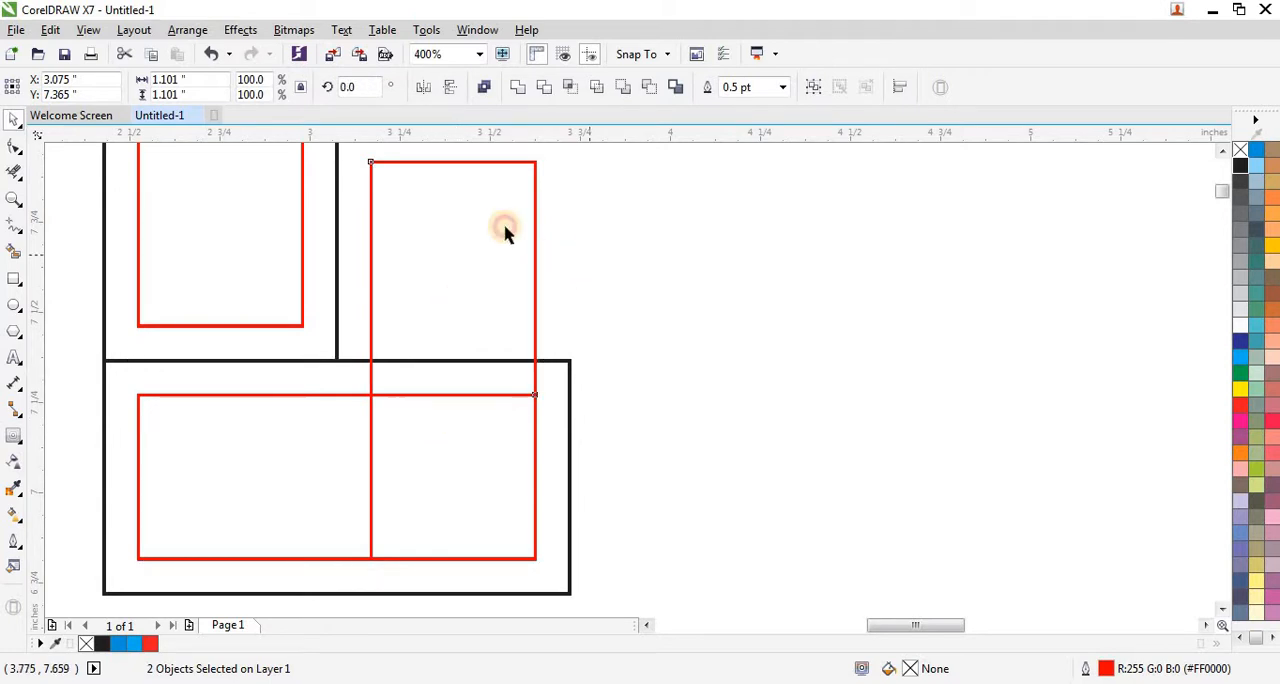
Step: Move the upper nodes of the lower vertical red shape down to the horizontal black rectangle's top edge
left_click(476, 172)
key("F10")
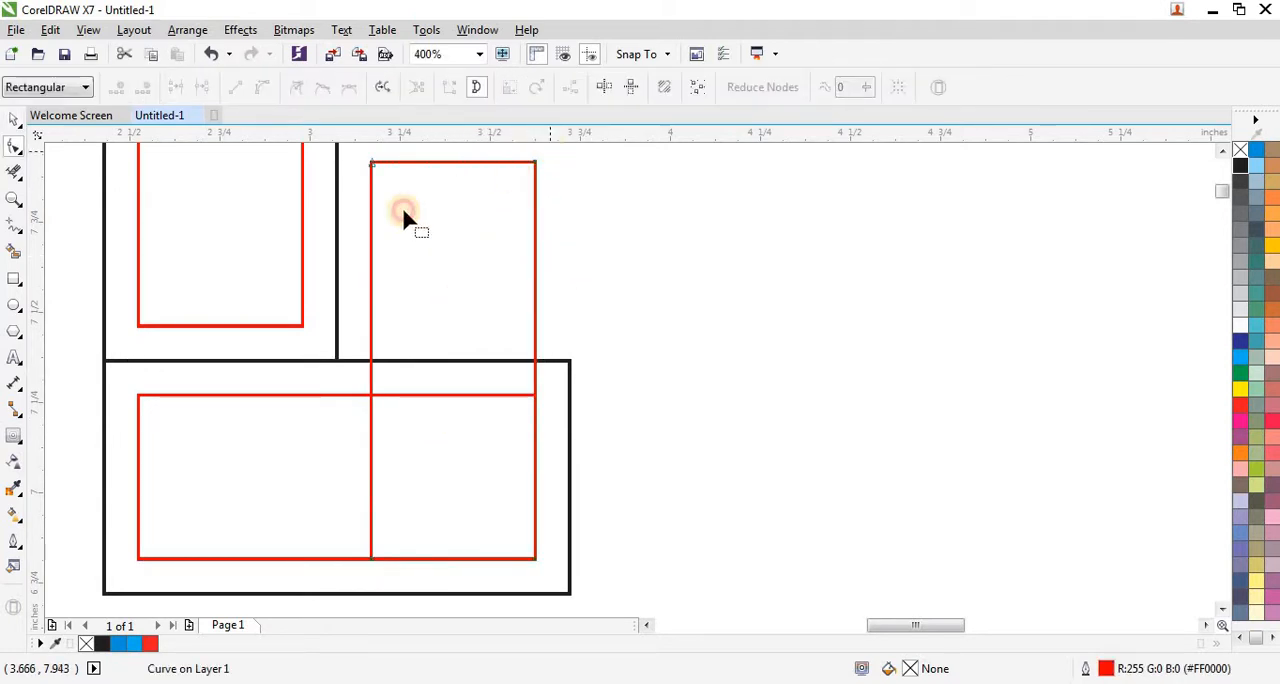
left_click_drag(551, 152, 353, 220)
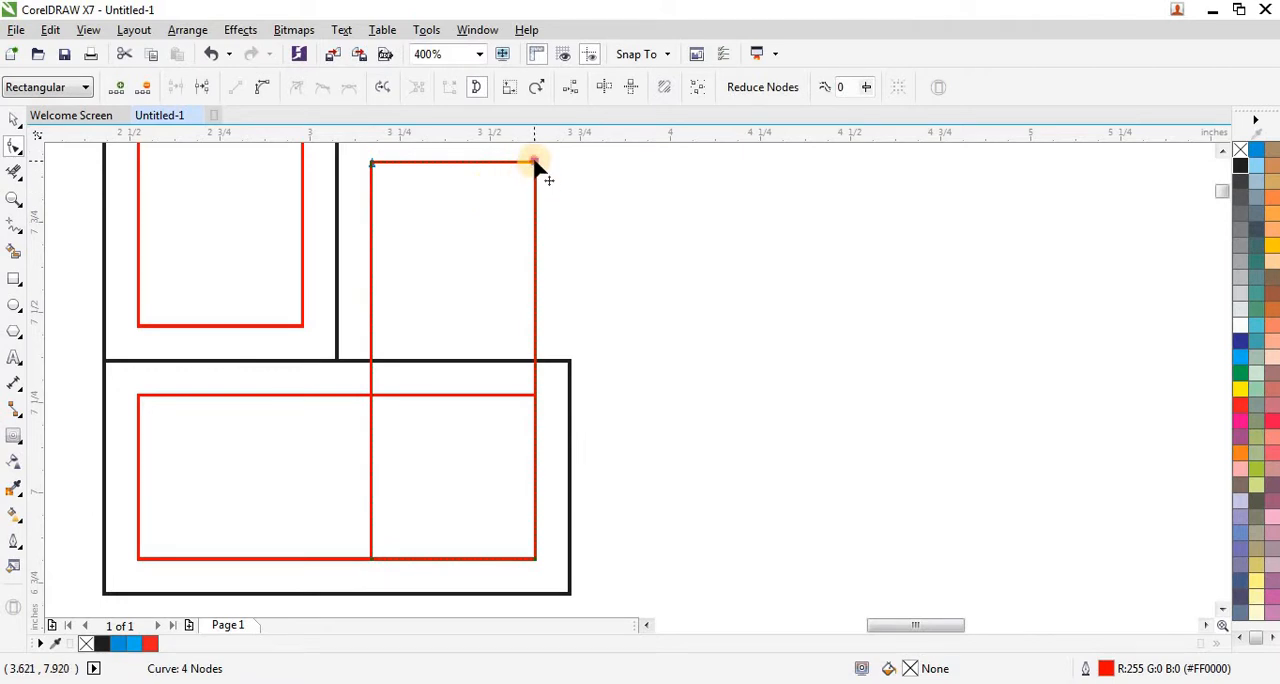
left_click_drag(535, 162, 535, 360)
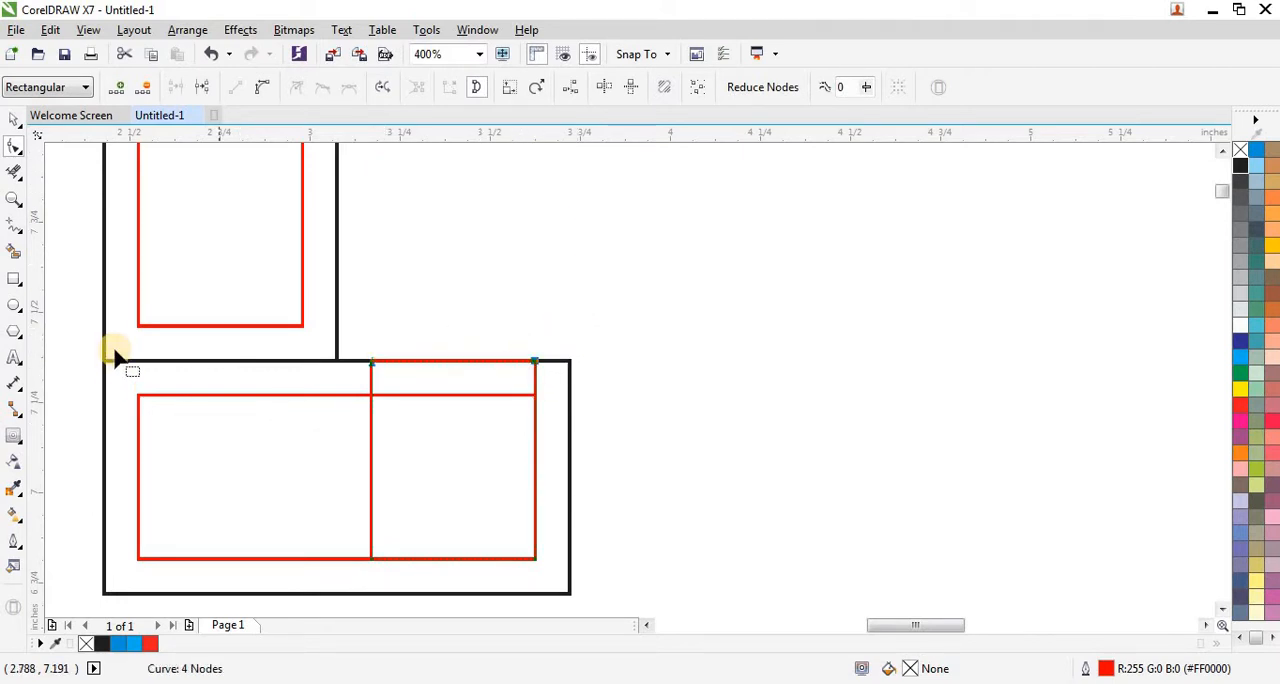
Step: Weld the lower horizontal red rectangle and the shortened vertical red shape into one outline
left_click(15, 121)
left_click_drag(634, 313, 126, 580)
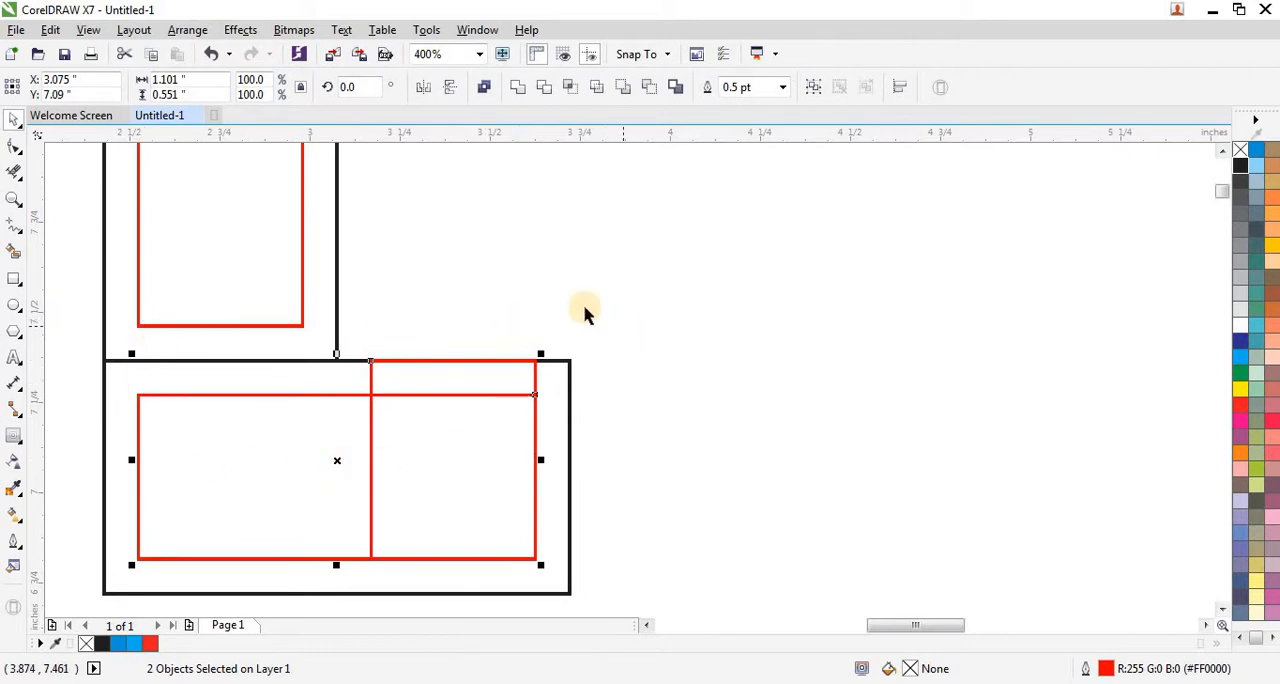
left_click(518, 90)
Step: Move the left-side nodes of the lower welded red shape onto the horizontal black rectangle's left edge
scroll(443, 397, "down", 1)
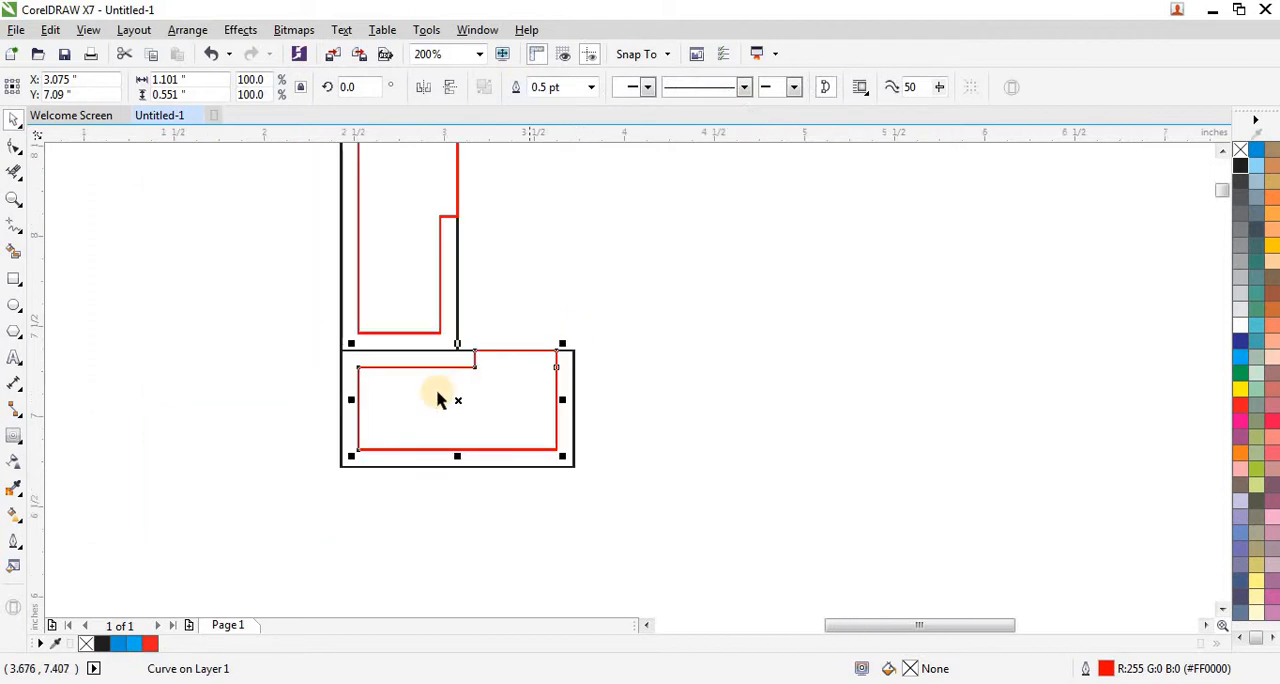
scroll(333, 370, "up", 1)
key("F10")
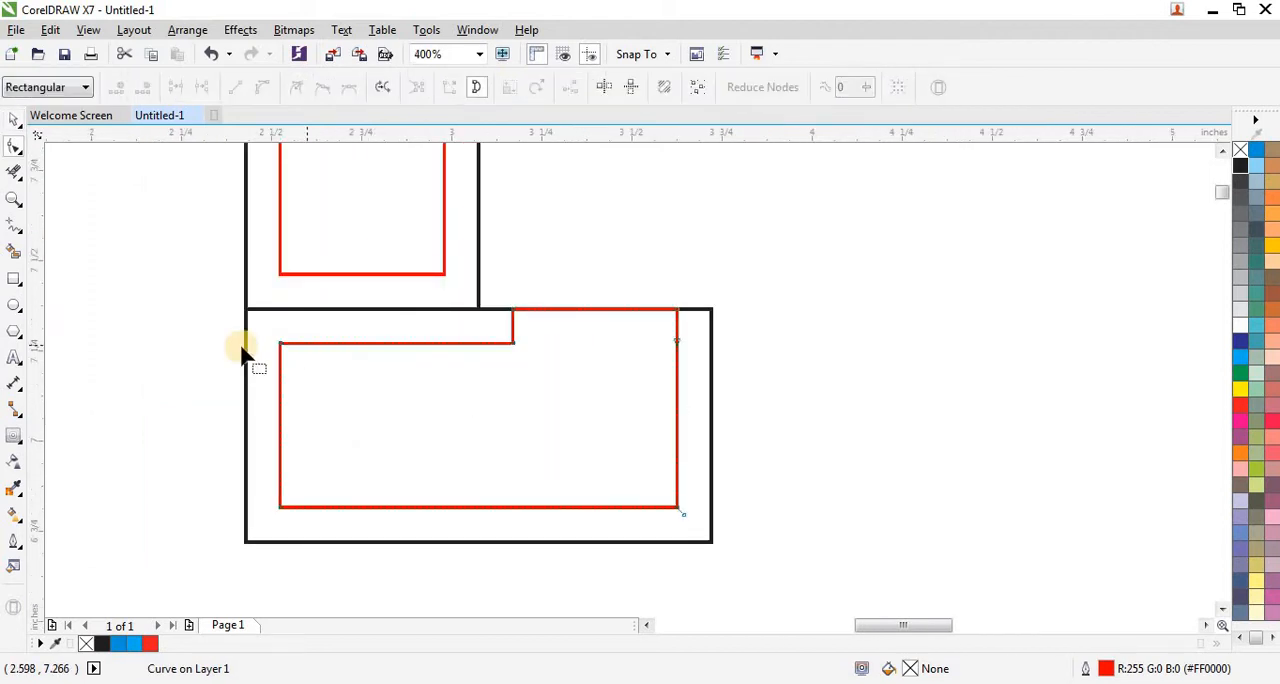
left_click_drag(184, 332, 244, 508)
scroll(300, 410, "down", 2)
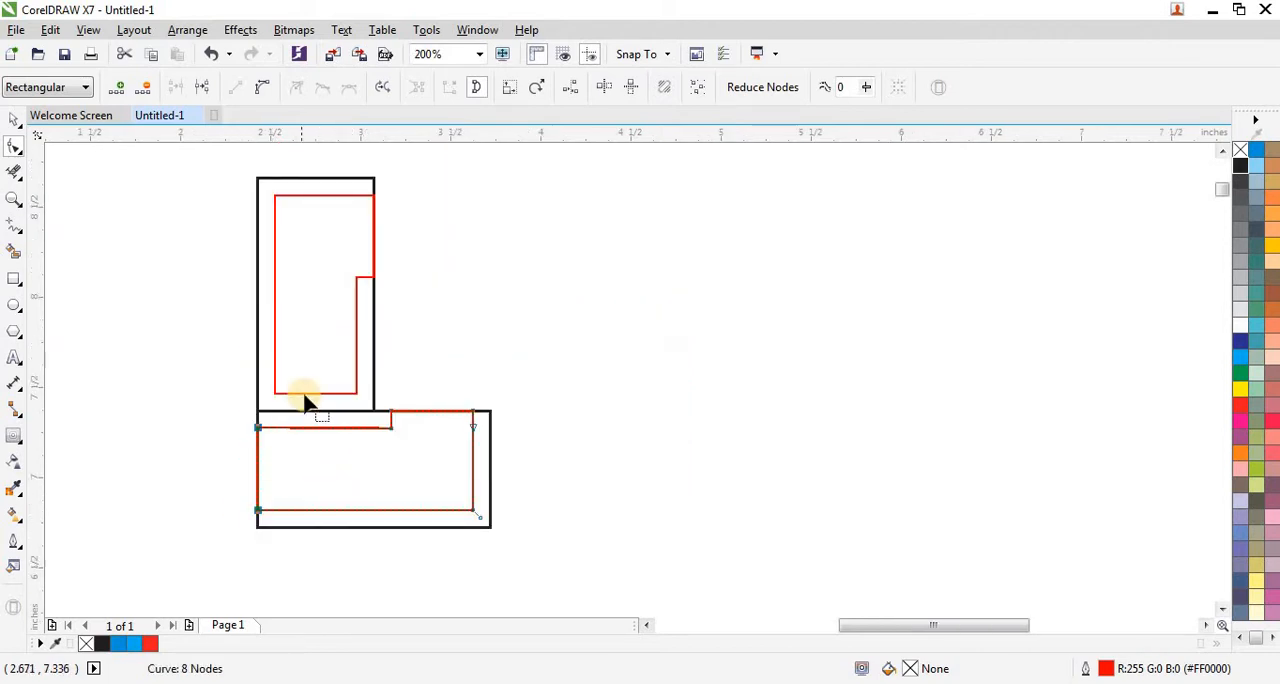
Step: Extend the upper welded red shape by moving its bottom nodes down to the horizontal black rectangle's top edge
scroll(240, 368, "up", 2)
left_click_drag(171, 351, 455, 425)
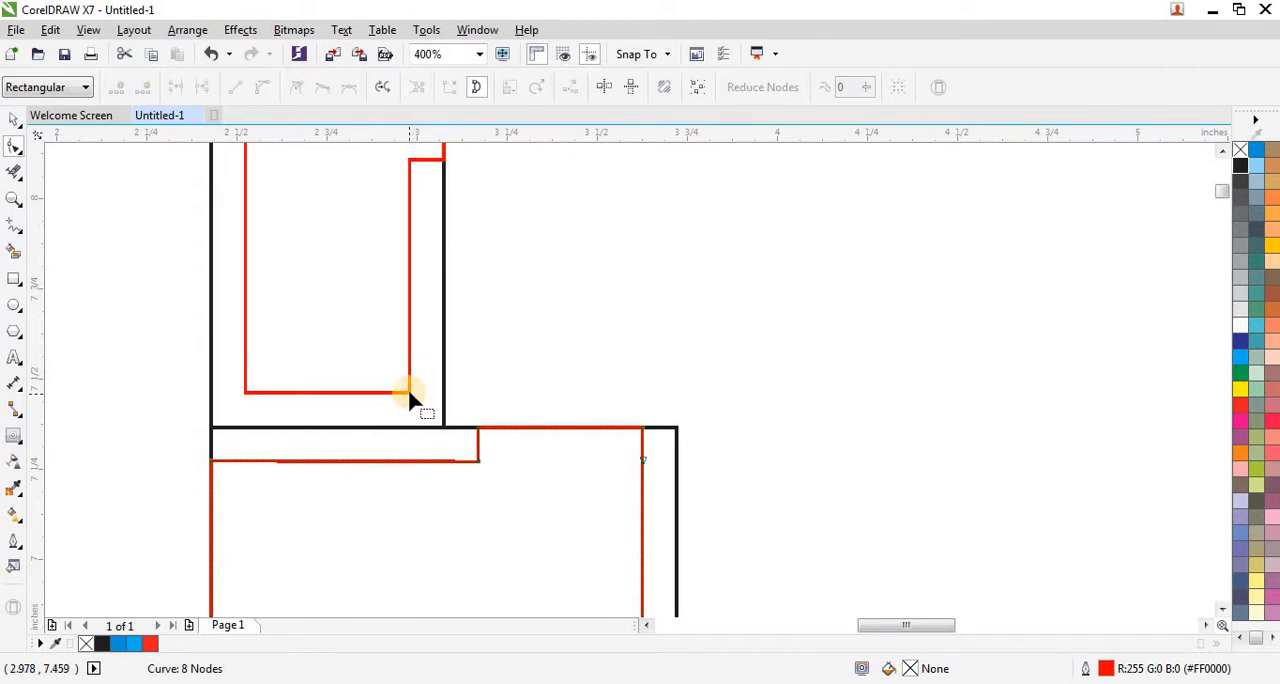
left_click_drag(193, 373, 456, 442)
left_click_drag(410, 393, 410, 428)
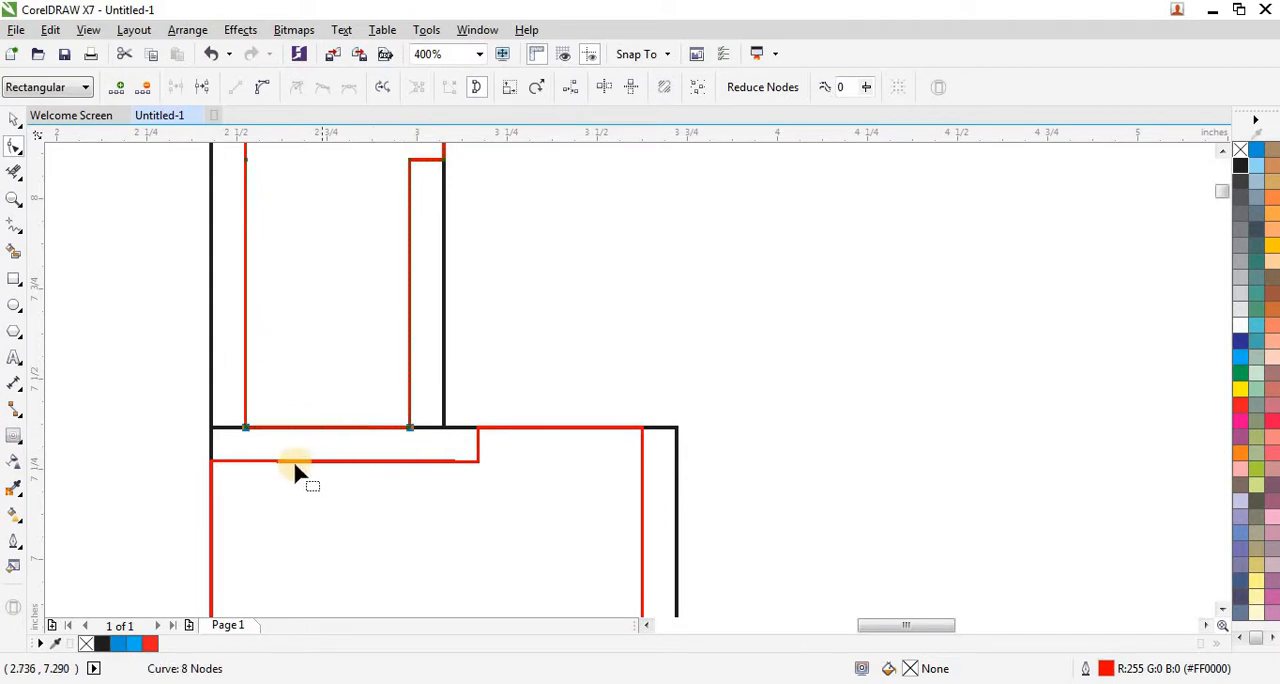
scroll(290, 450, "down", 1)
Step: Fill both welded red outlines with solid red and remove their outlines
left_click(14, 120)
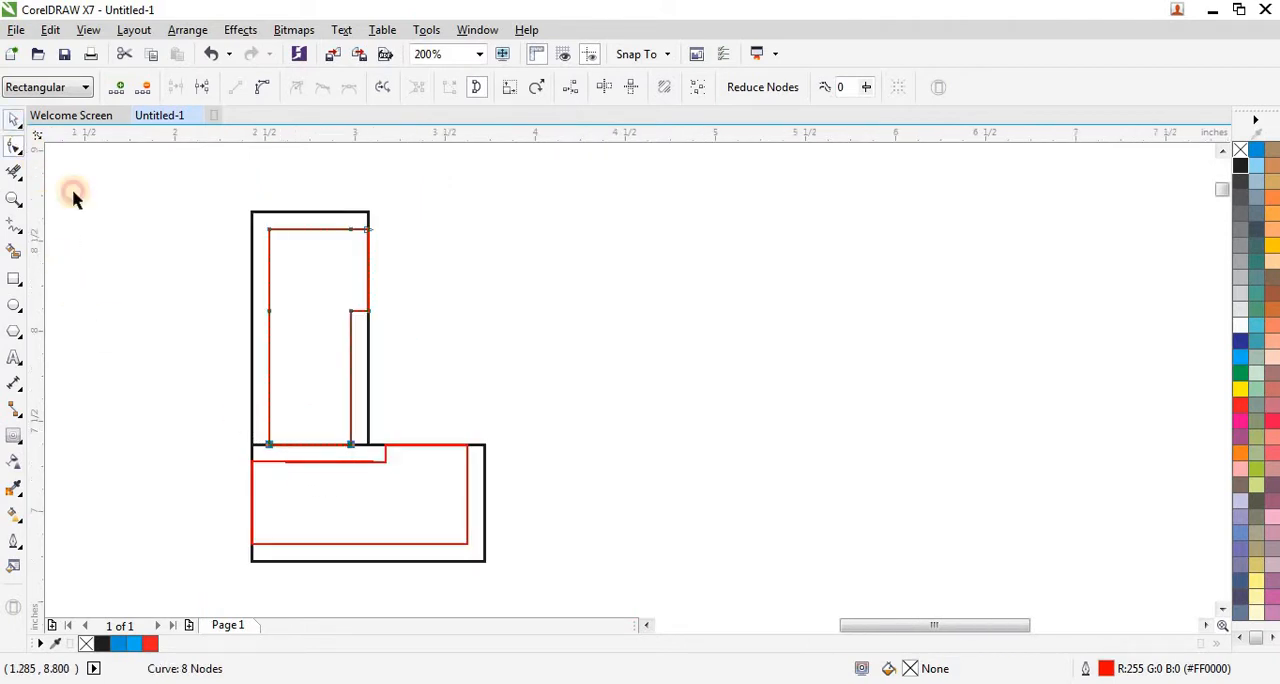
scroll(146, 294, "down", 1)
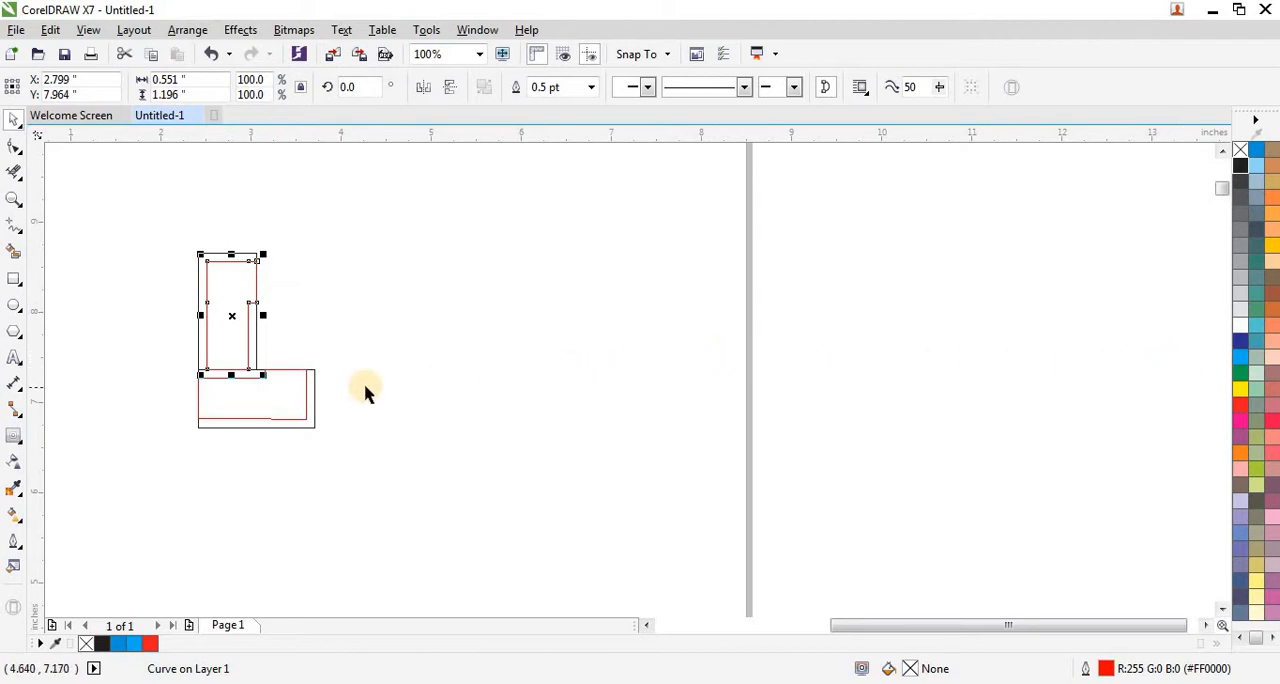
left_click(306, 410, "shift")
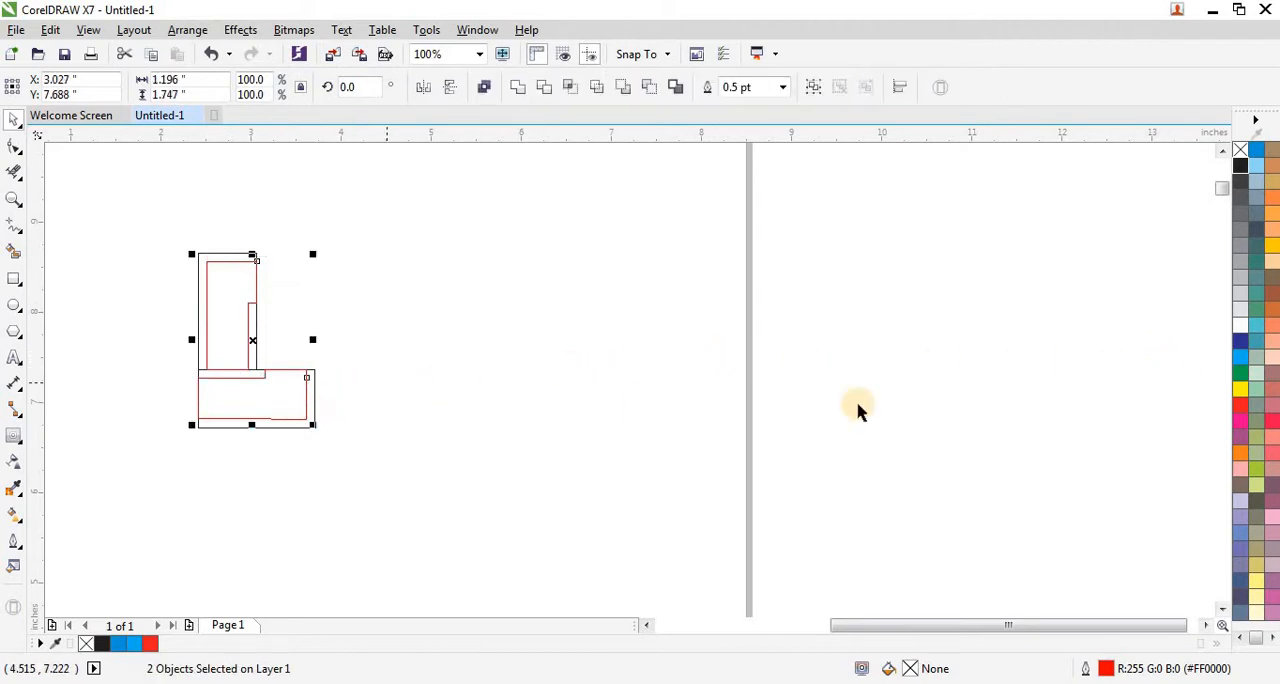
left_click(1241, 405)
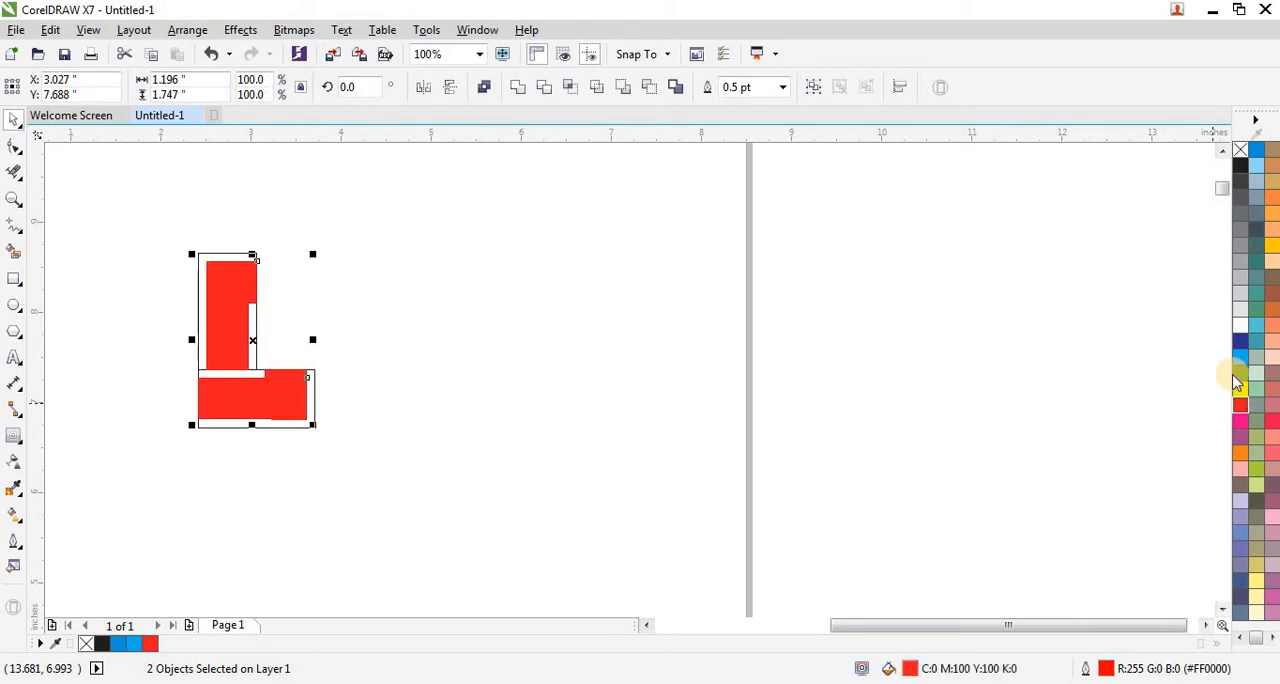
Step: Rotate the two red shapes and both black rectangles together to 315 degrees and group all four objects
left_click(551, 371)
left_click_drag(170, 215, 345, 442)
scroll(194, 346, "up", 1)
scroll(330, 385, "down", 1)
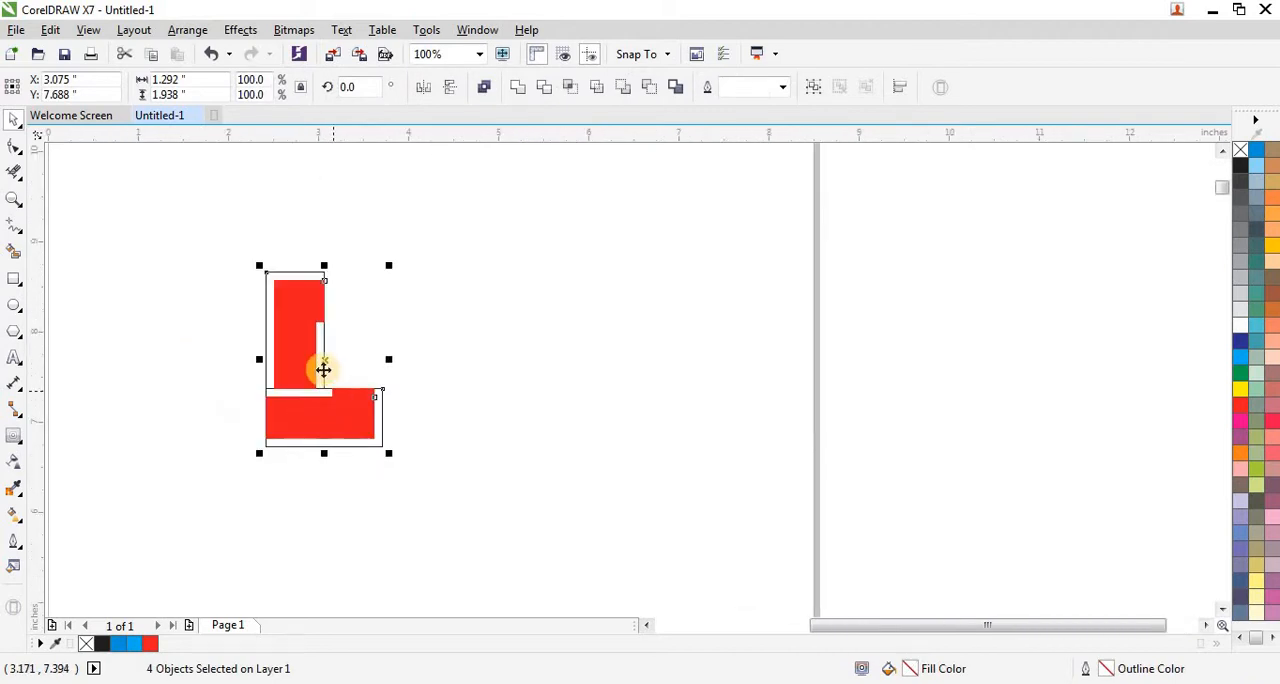
left_click(326, 359)
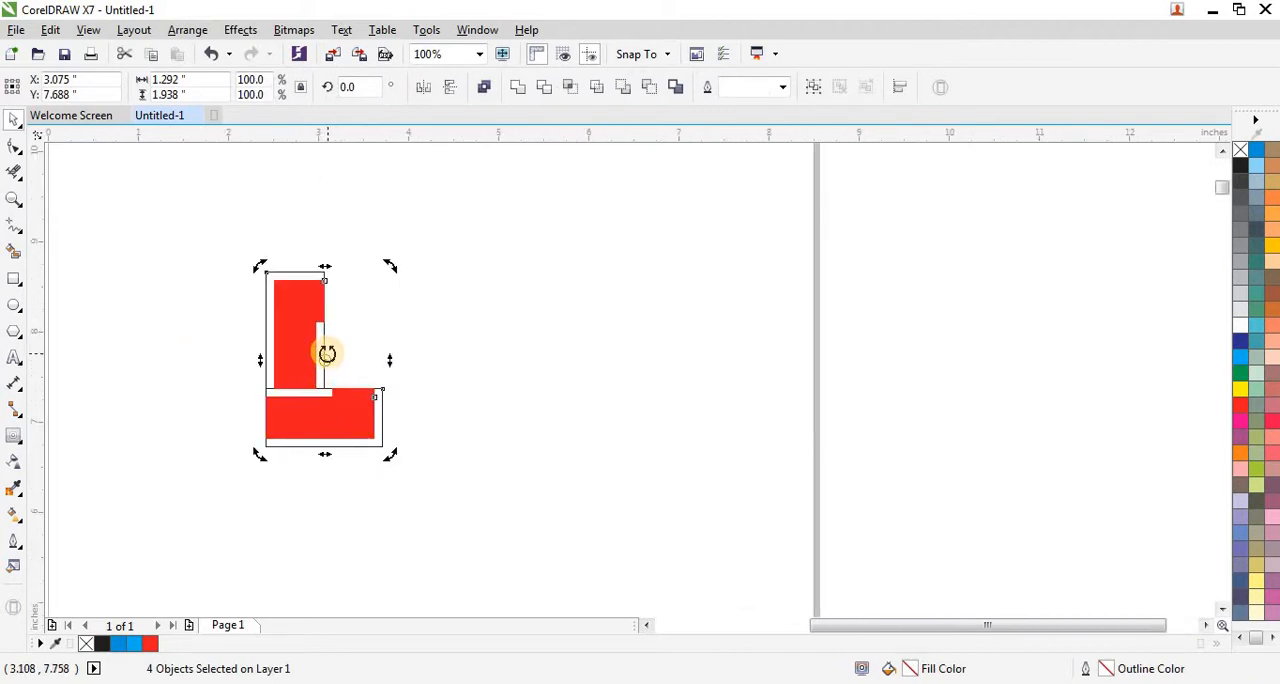
left_click_drag(393, 270, 448, 330)
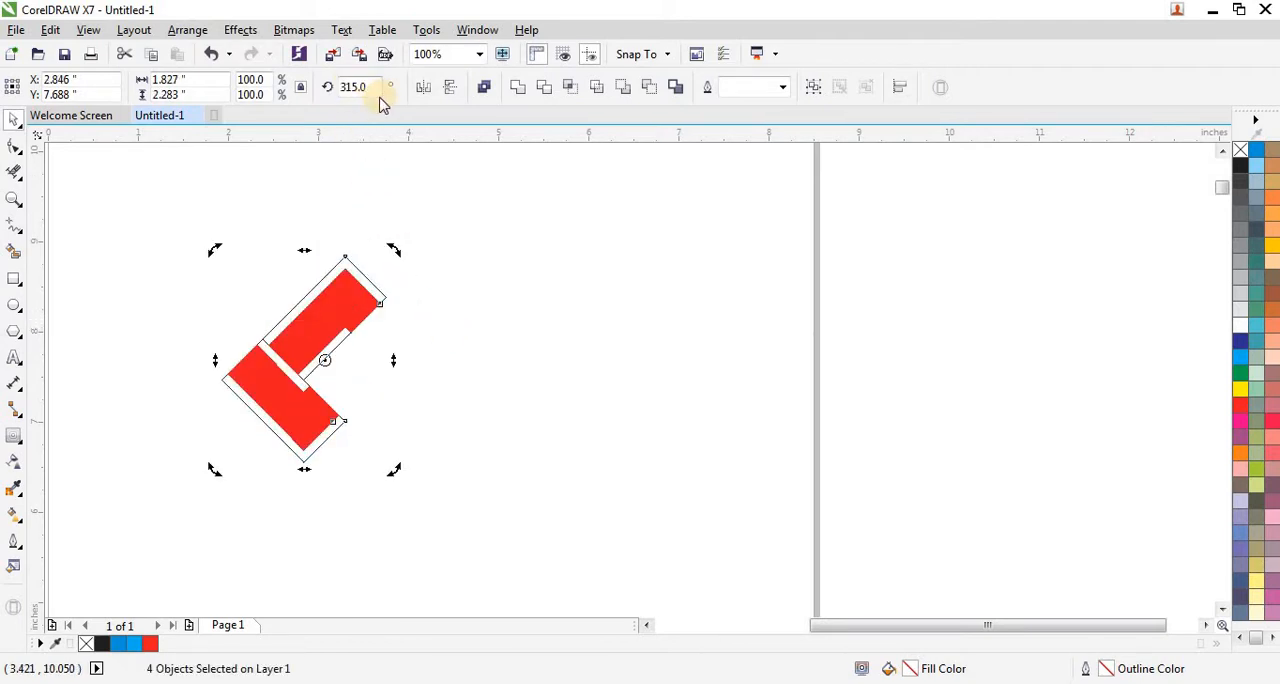
scroll(323, 366, "up", 3)
scroll(314, 371, "down", 3)
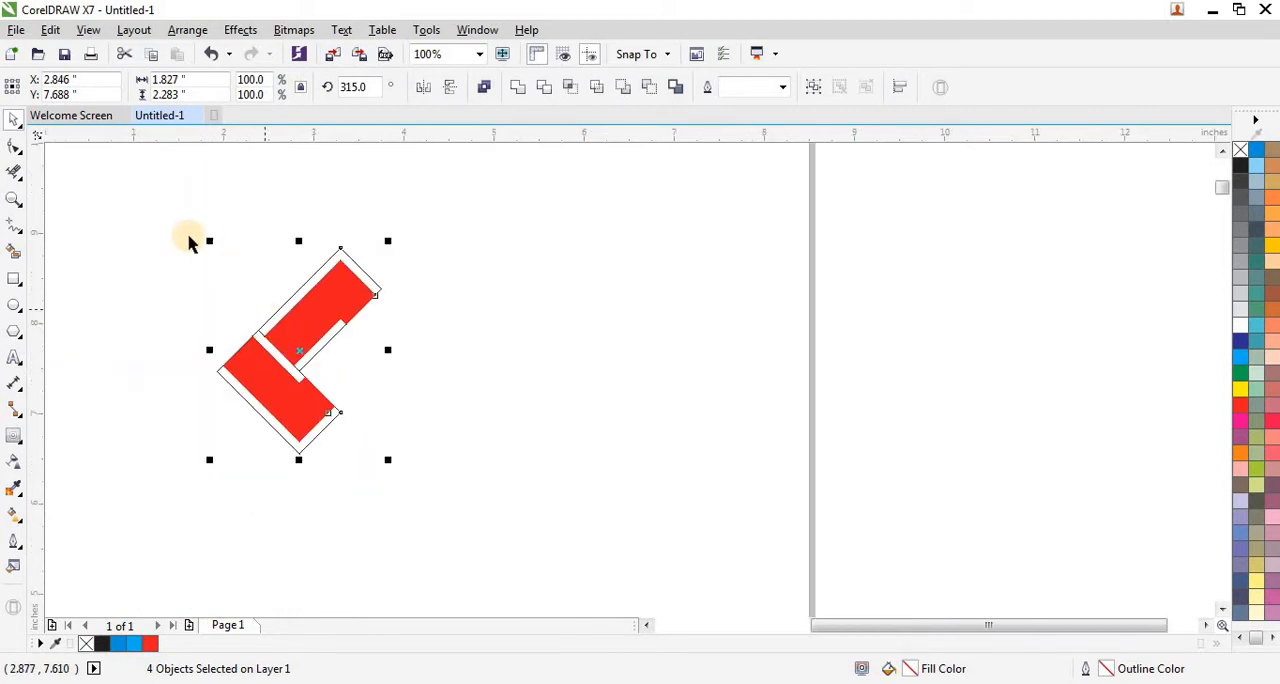
left_click_drag(420, 437, 444, 502)
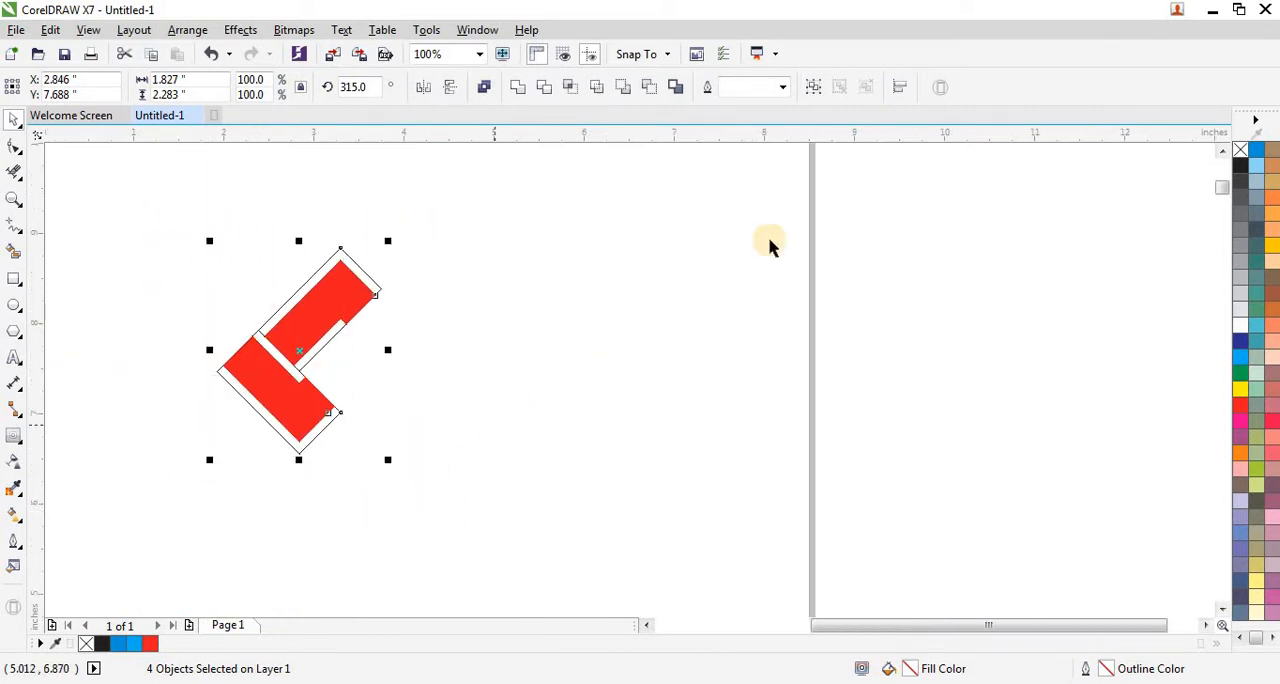
left_click(813, 87)
Step: Place a copy of the group horizontally to the right so its black outlines interlock with the original's edges
scroll(300, 365, "up", 3)
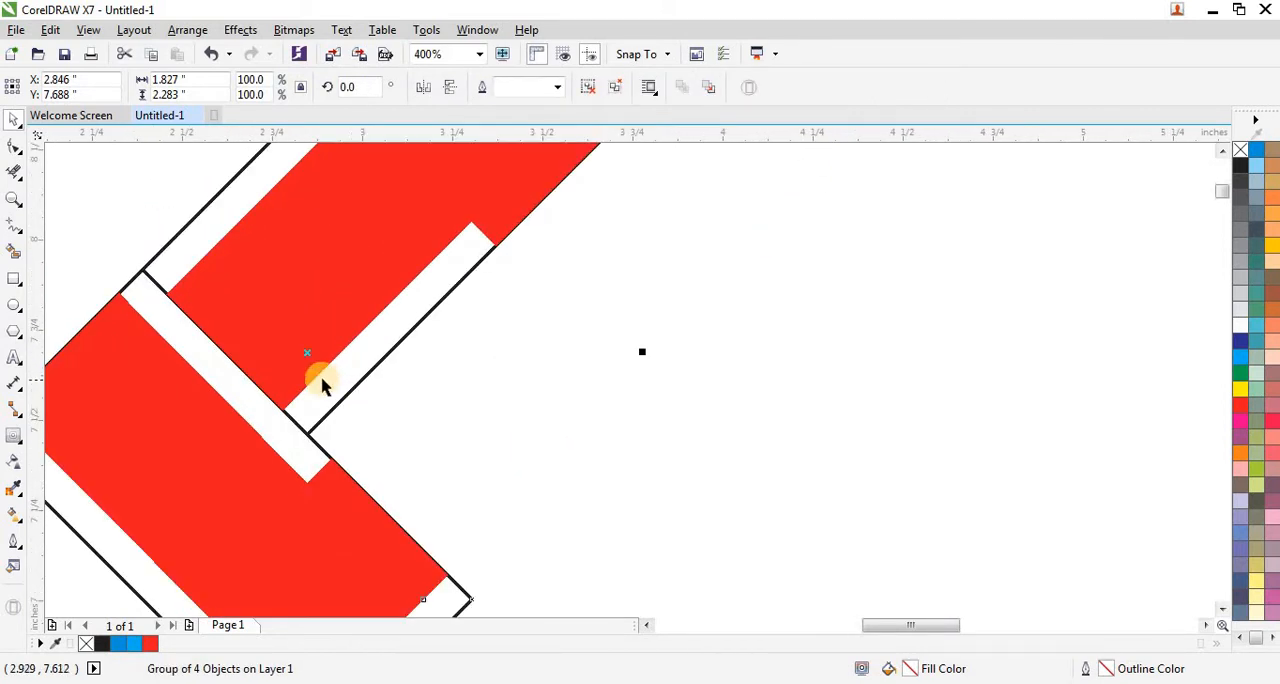
scroll(245, 336, "down", 1)
scroll(281, 379, "up", 1)
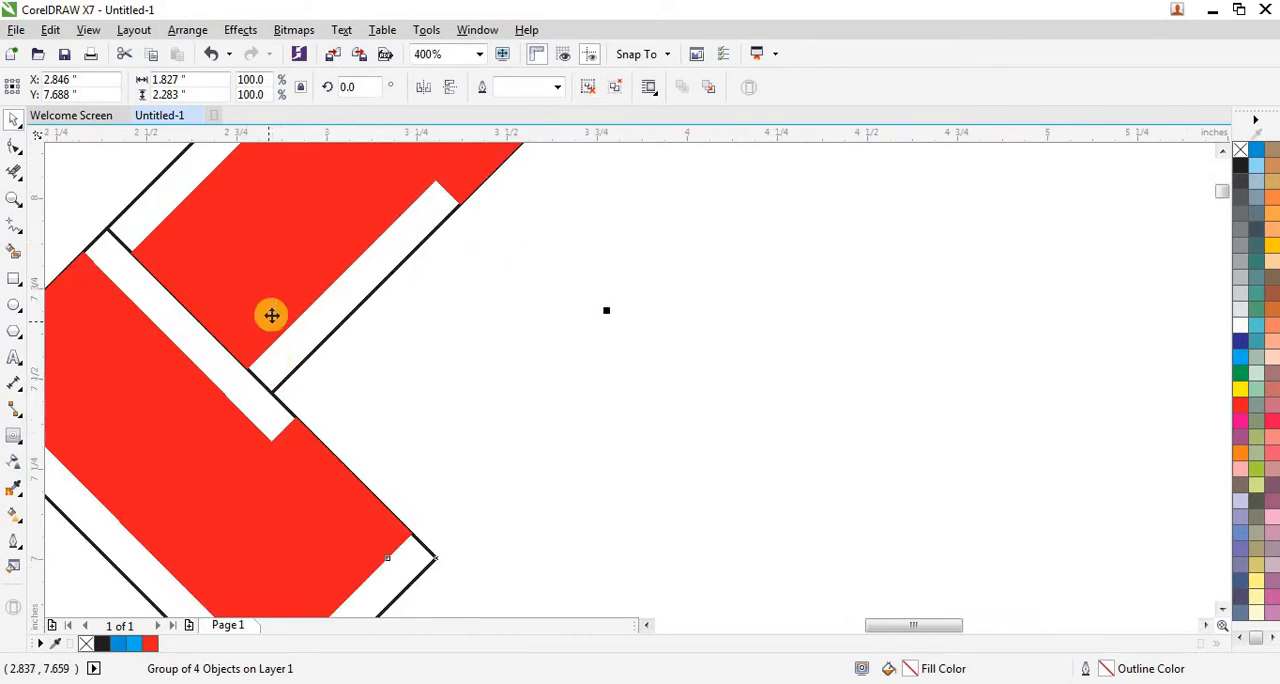
left_click_drag(271, 313, 597, 357)
scroll(314, 343, "down", 1)
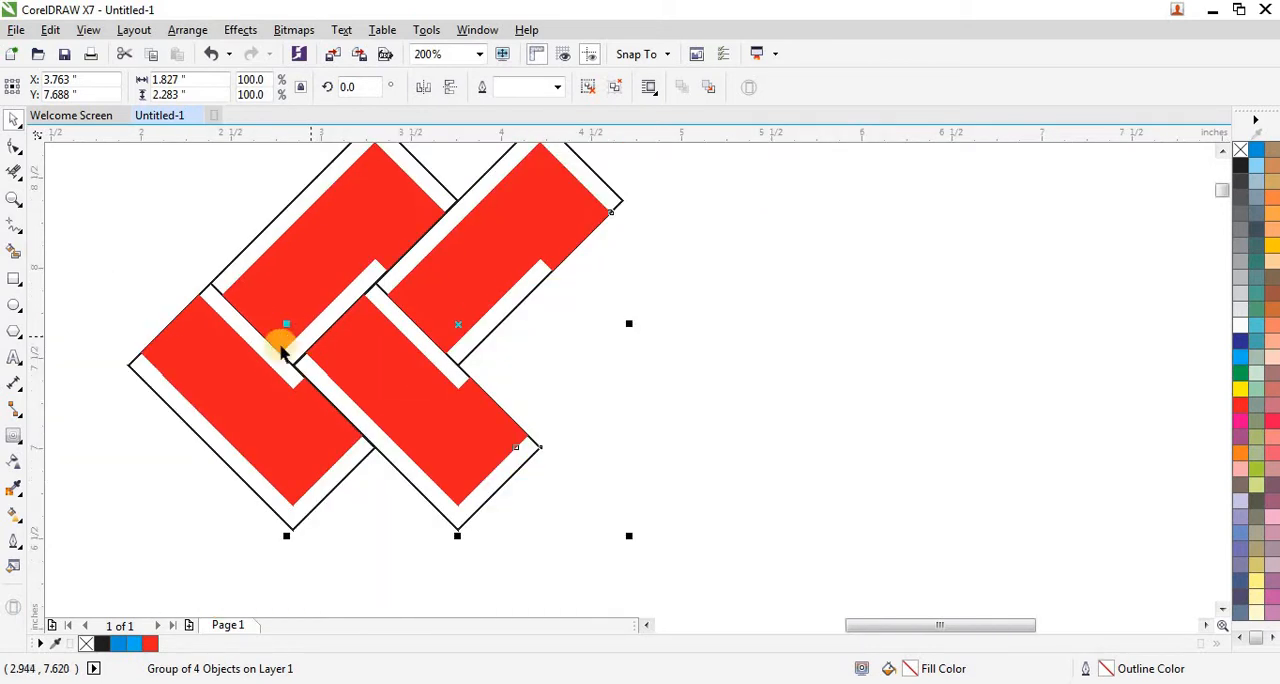
scroll(229, 370, "down", 1)
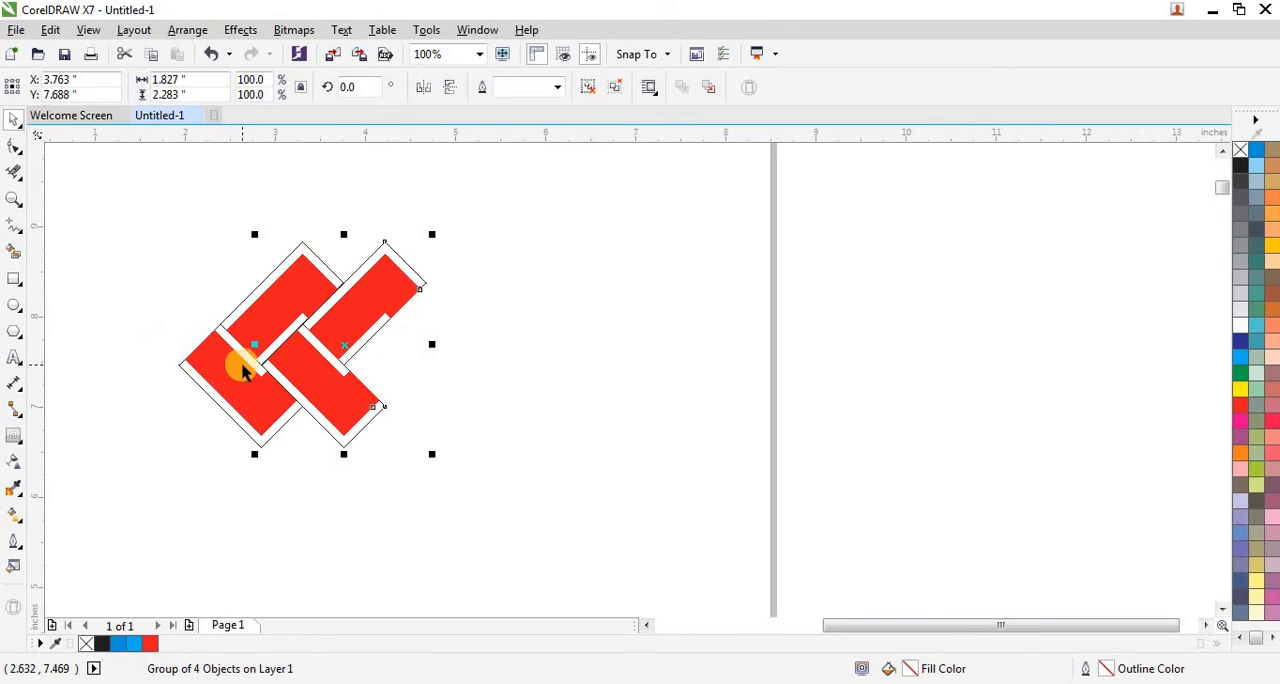
Step: Duplicate the group repeatedly to the right at the same spacing to form a row of twelve, and frame the whole pattern
key("ctrl+d")
key("ctrl+d")
key("ctrl+d")
key("ctrl+d")
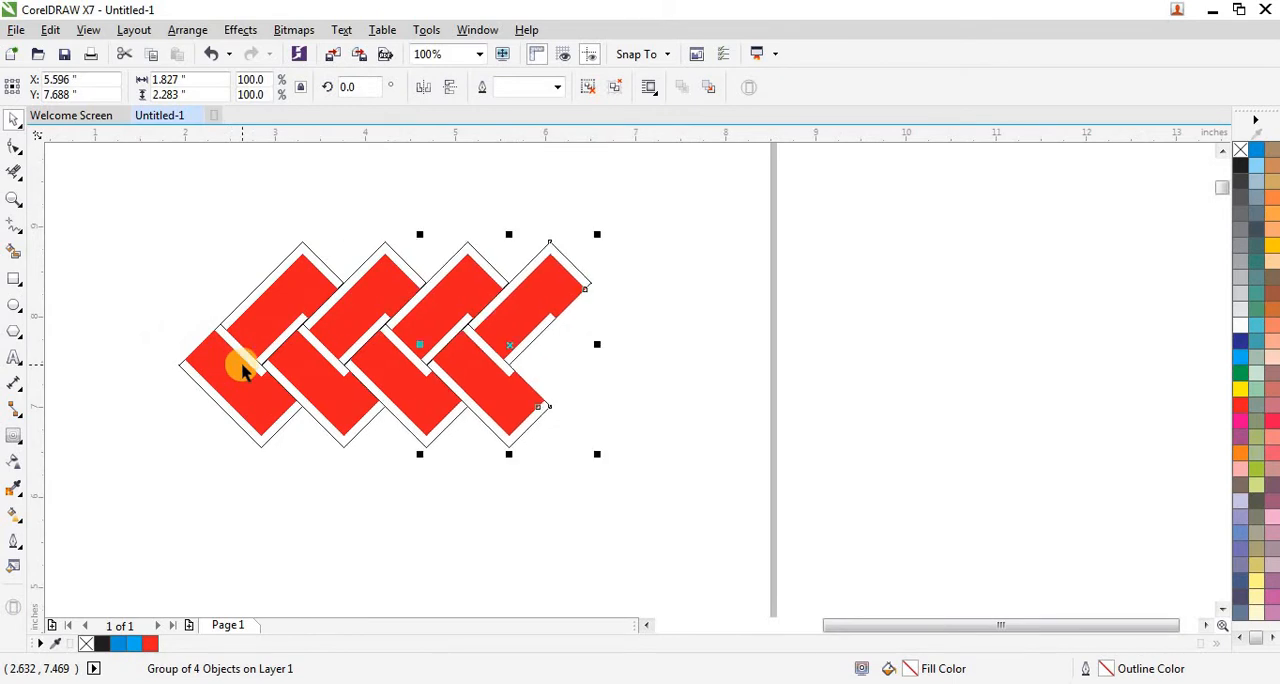
key("ctrl+d")
key("ctrl+d")
key("ctrl+d")
key("ctrl+d")
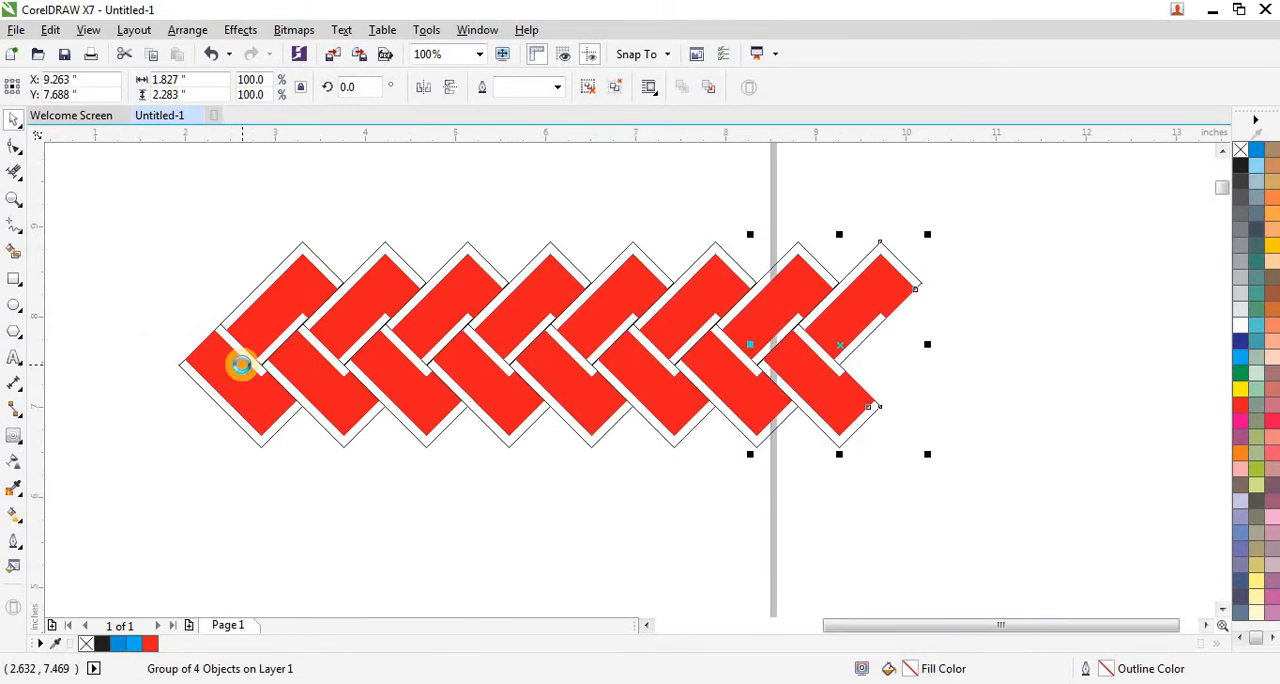
key("ctrl+d")
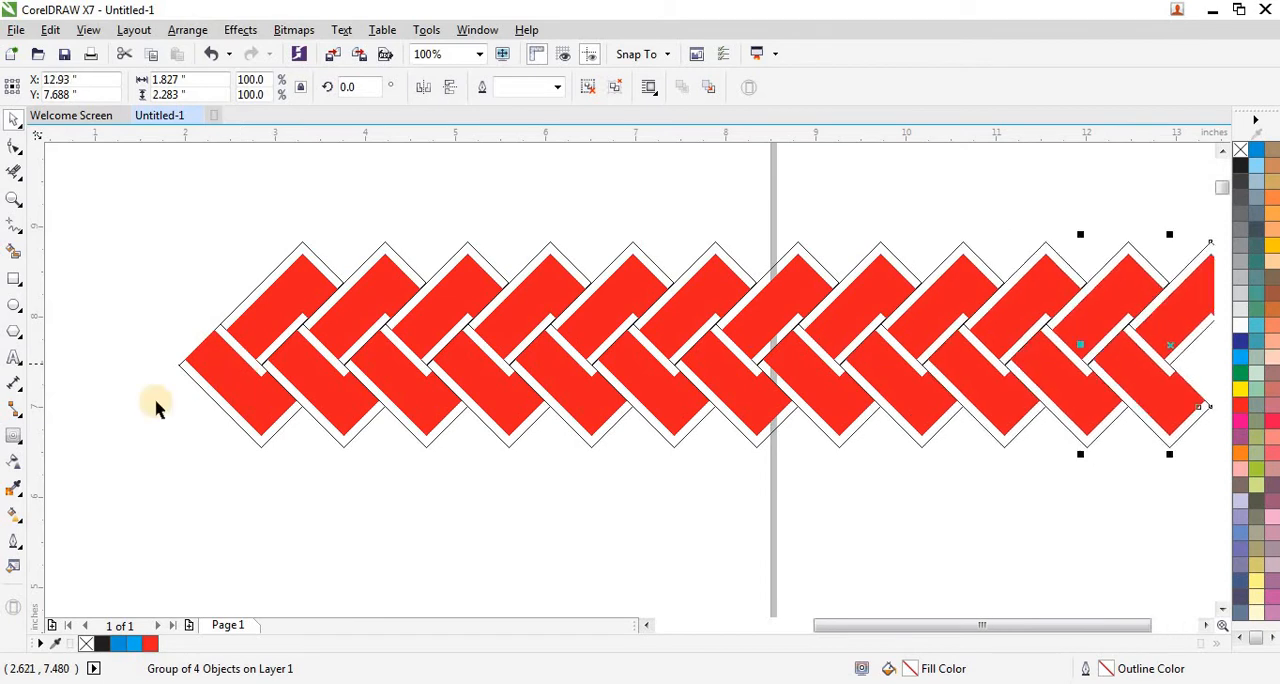
scroll(141, 410, "down", 1)
left_click_drag(134, 295, 728, 480)
key("shift+F2")
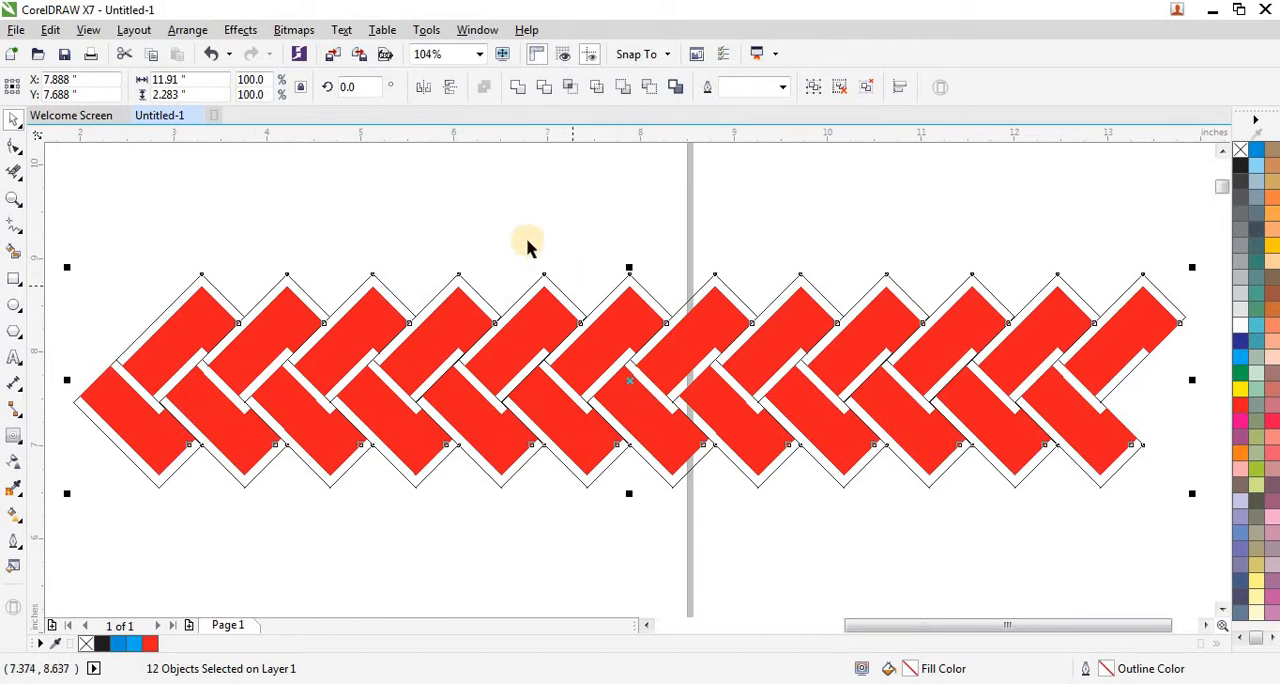
left_click(528, 247)
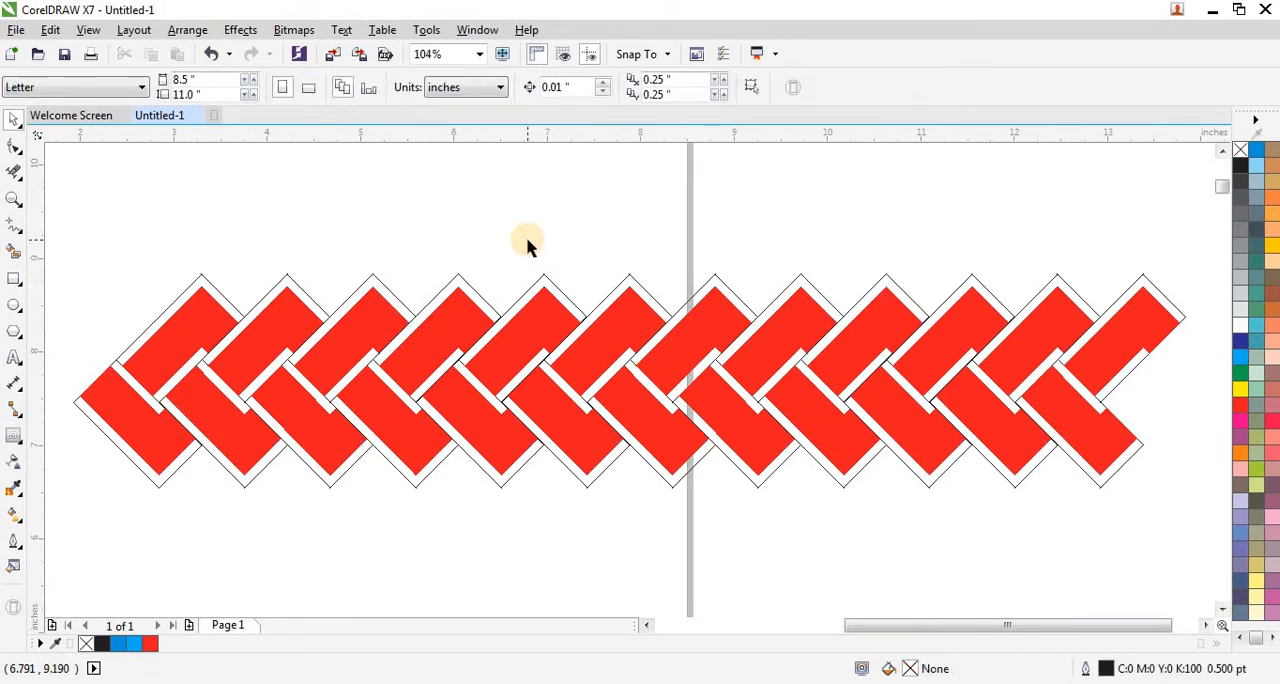